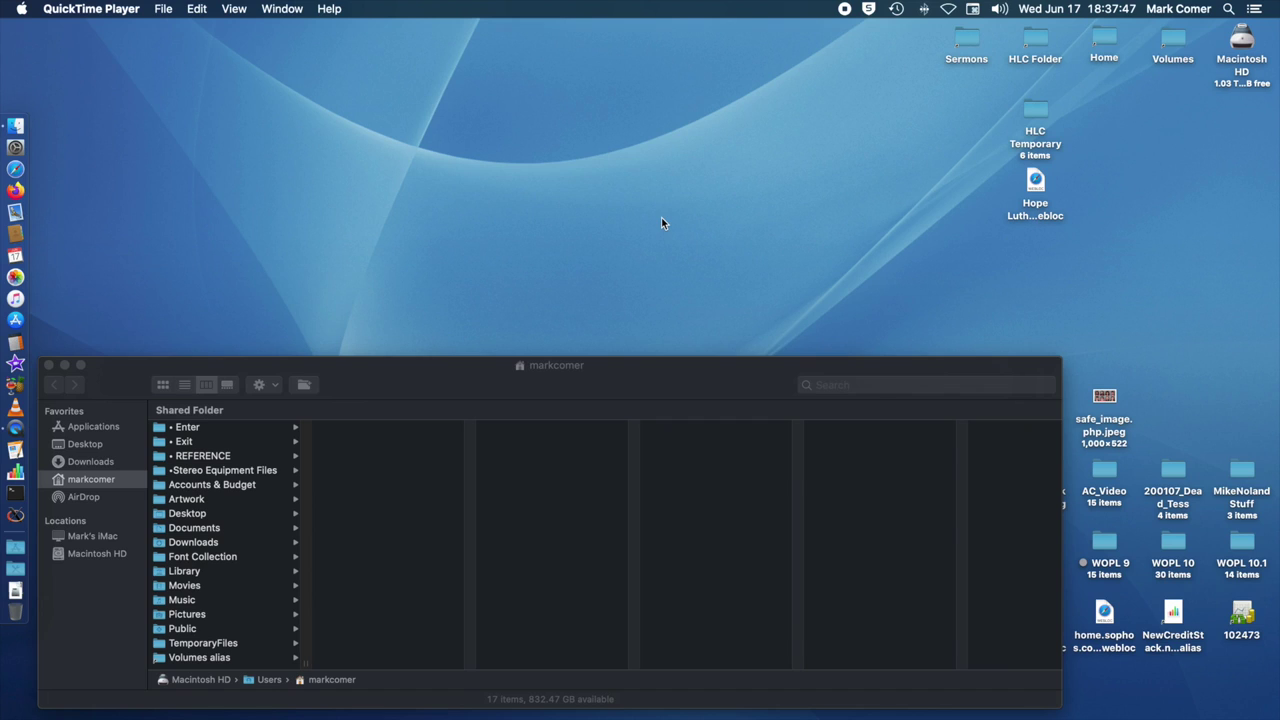
# - Minimize the open Finder window, switch to Audacity and expand its empty project window to full screen
pyautogui.click(64, 366)
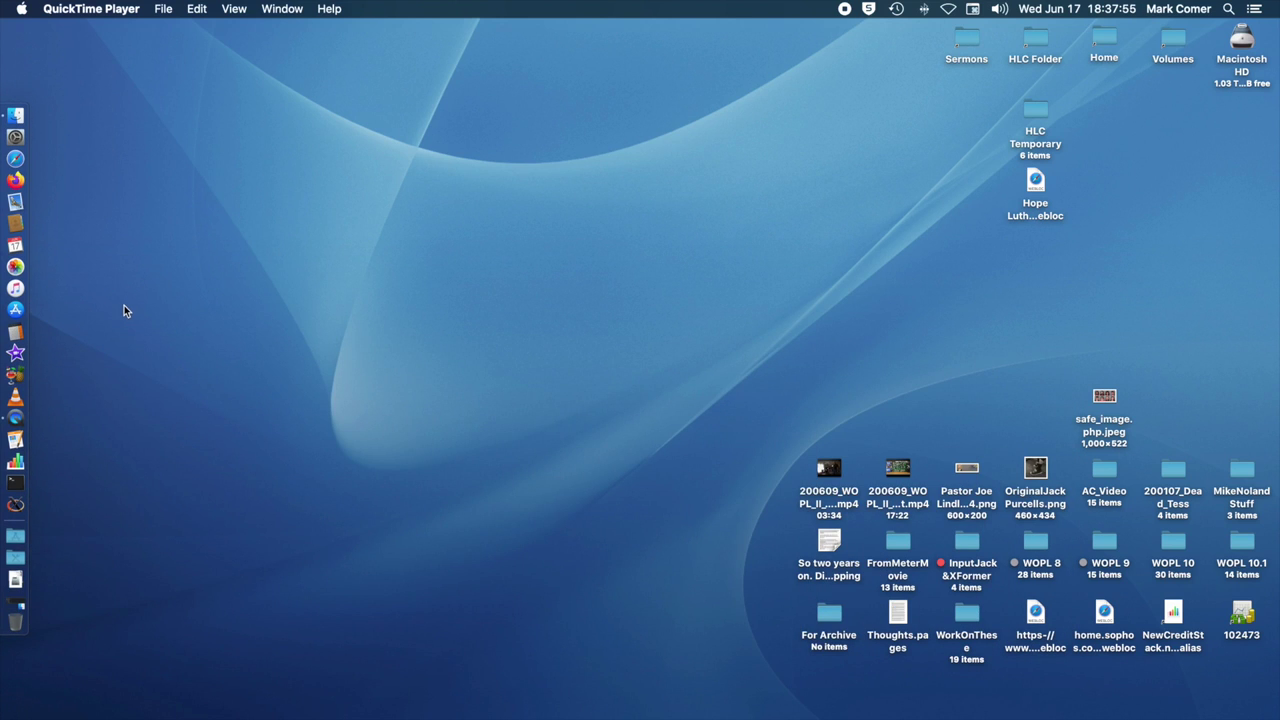
pyautogui.click(14, 538)
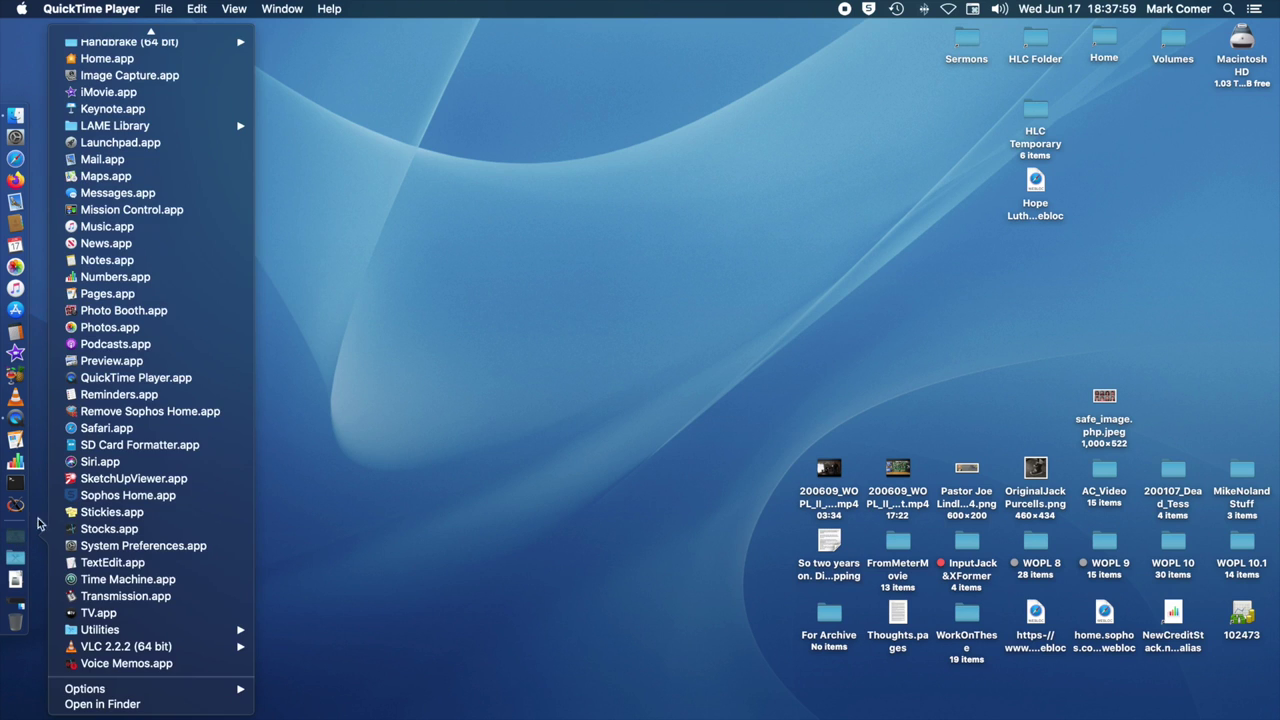
pyautogui.scroll(5, 138, 178)
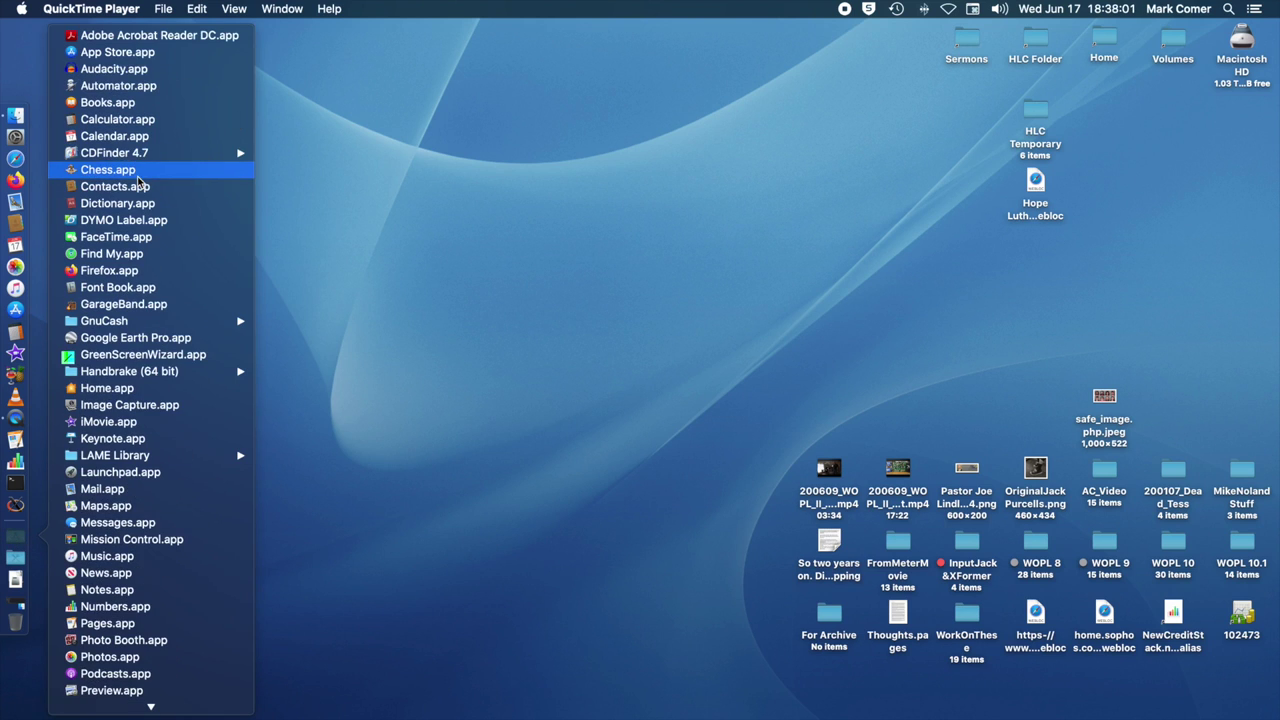
pyautogui.click(146, 69)
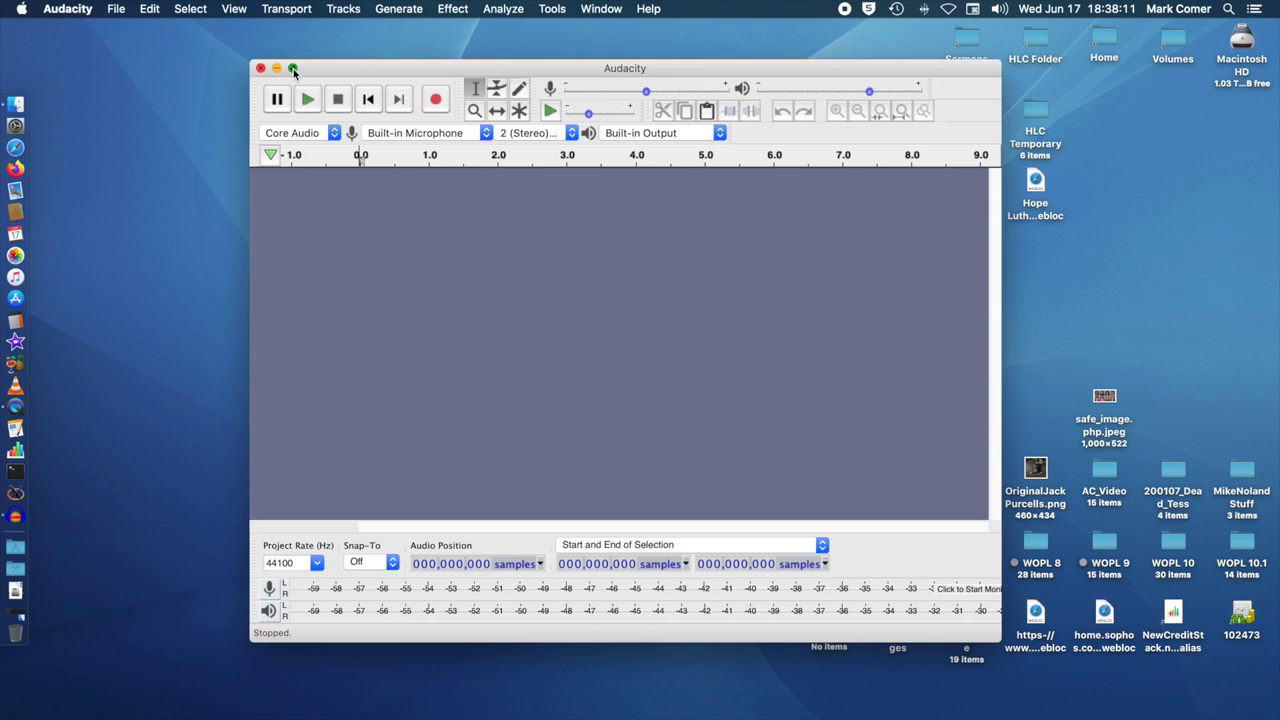
pyautogui.click(293, 69)
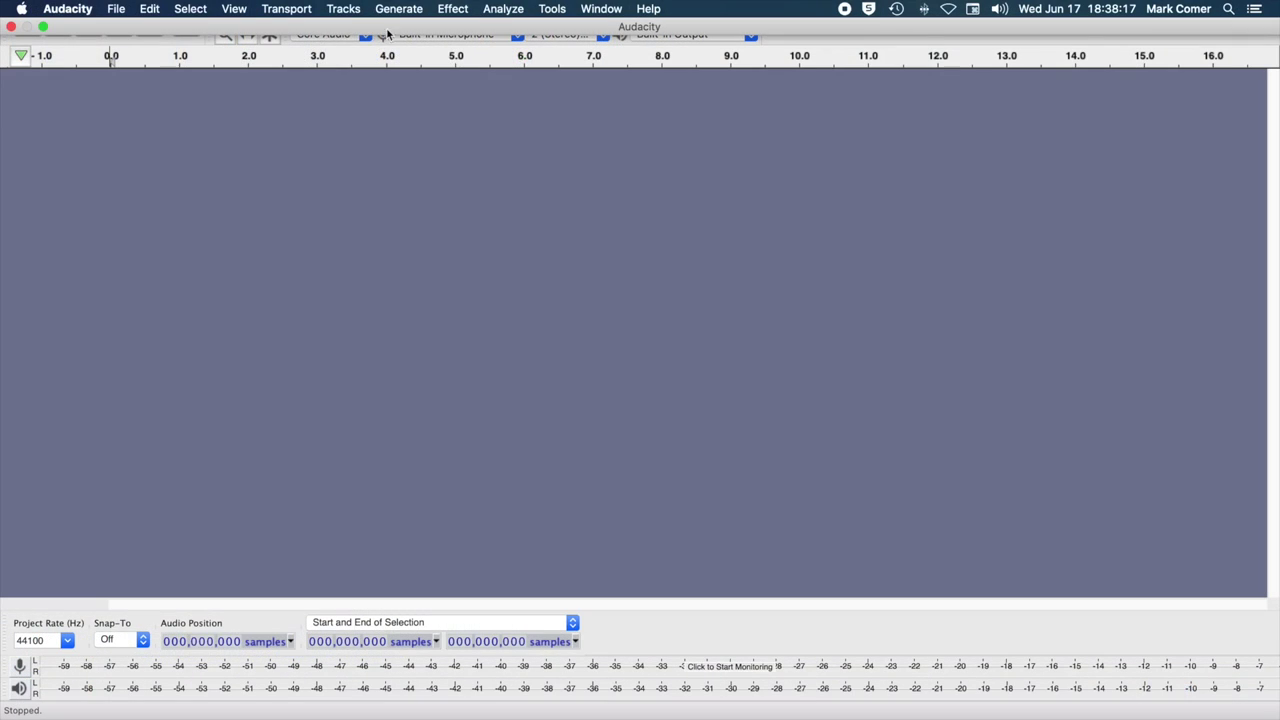
# - Add a new mono track to the project and increase its height to more than double
pyautogui.click(350, 14)
pyautogui.moveTo(364, 30)
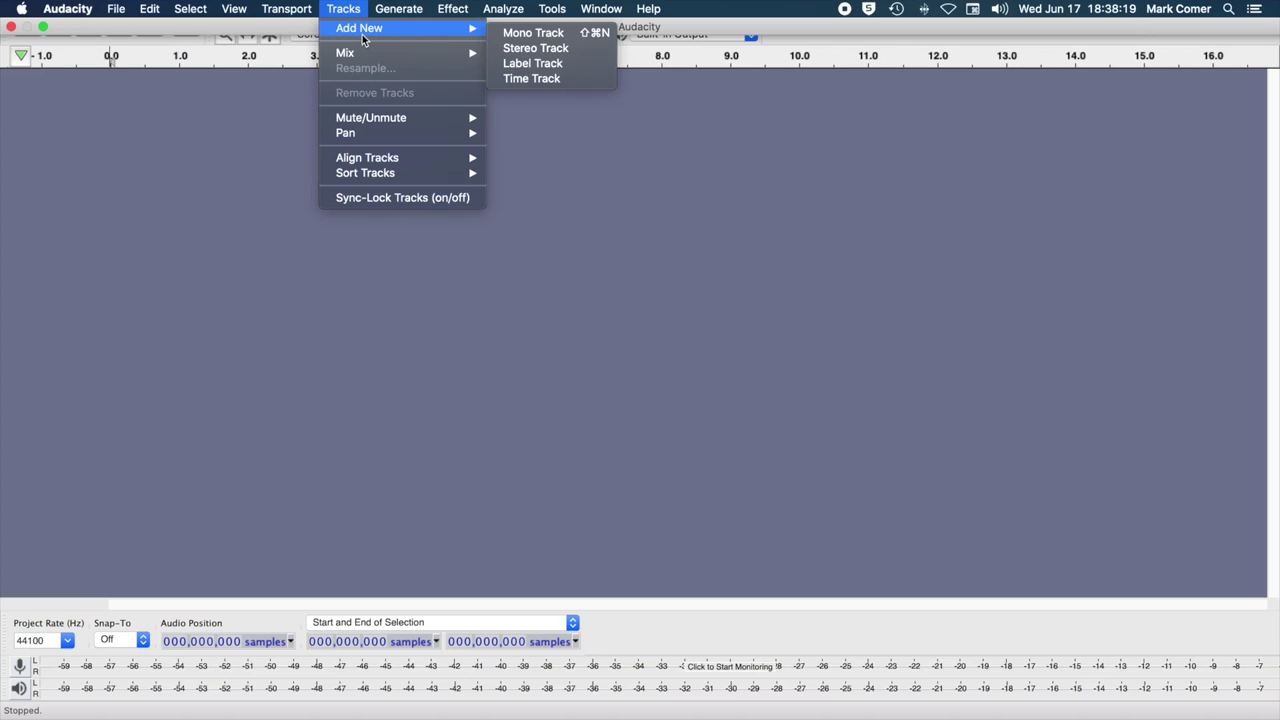
pyautogui.click(547, 37)
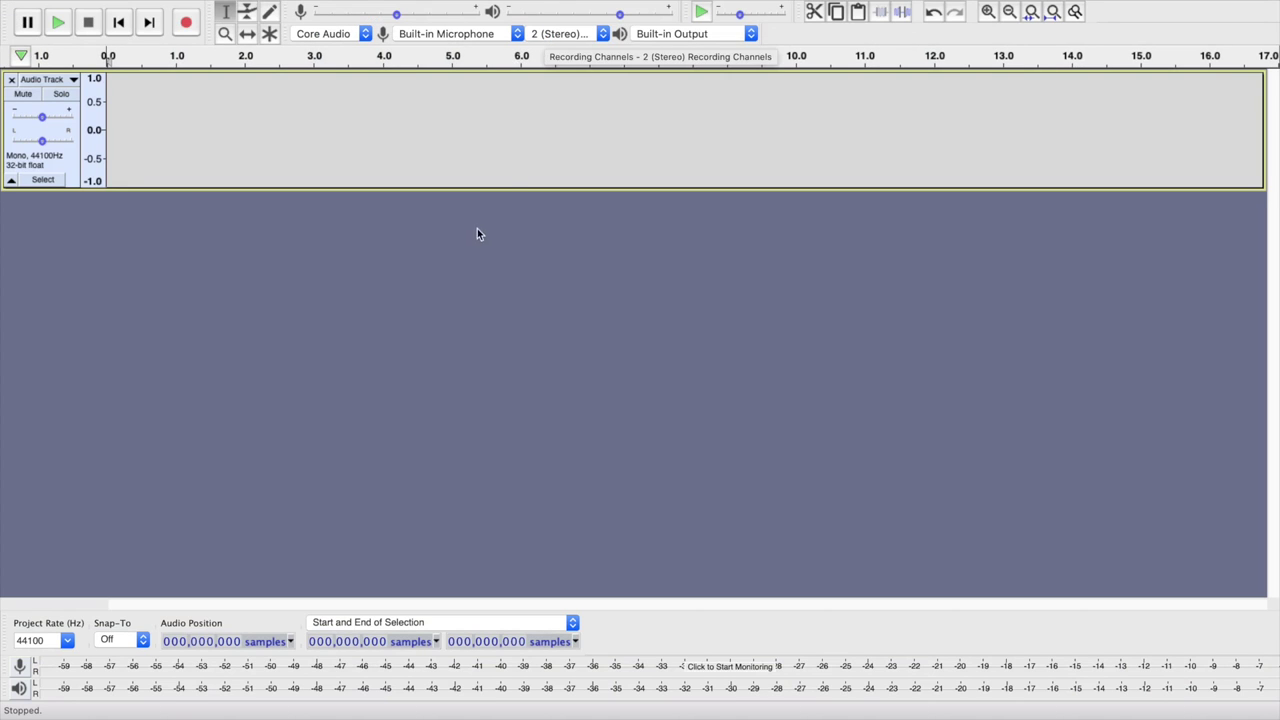
pyautogui.moveTo(511, 188); pyautogui.dragTo(504, 377)
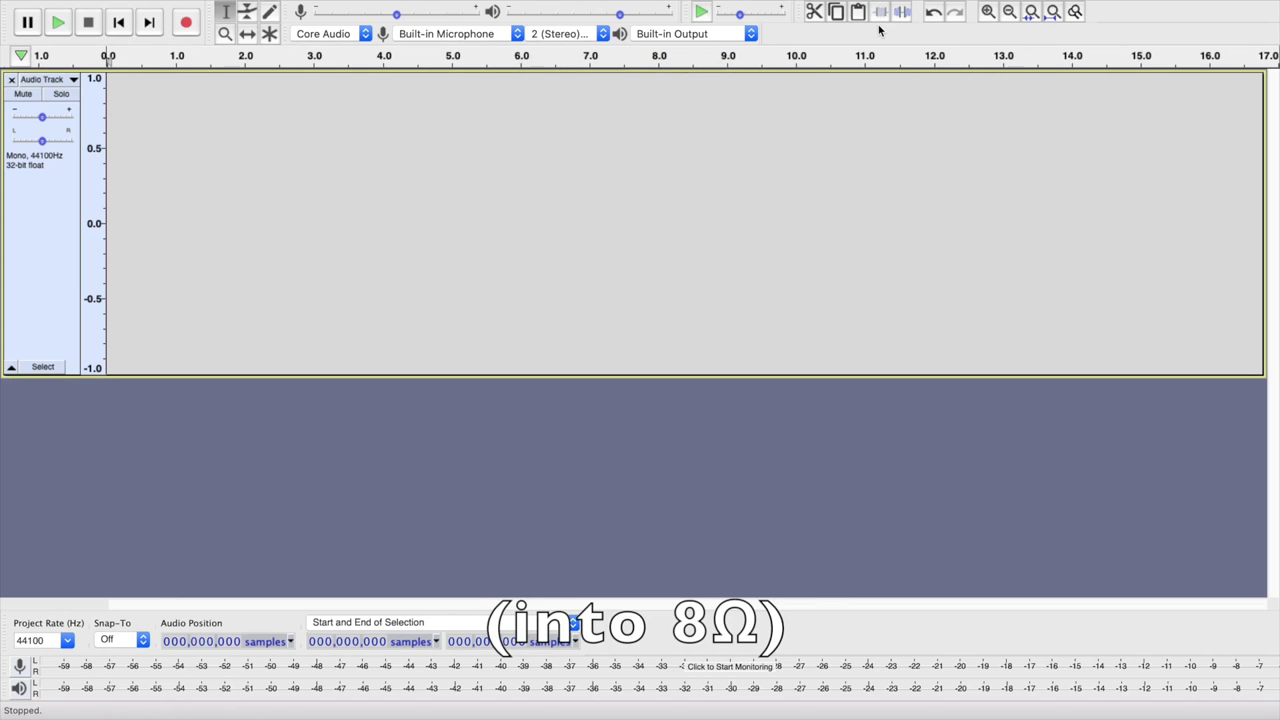
# - Select about the first 5.2 seconds of the track and generate a 1000 Hz sine tone with amplitude 0.8 there
pyautogui.click(1010, 12)
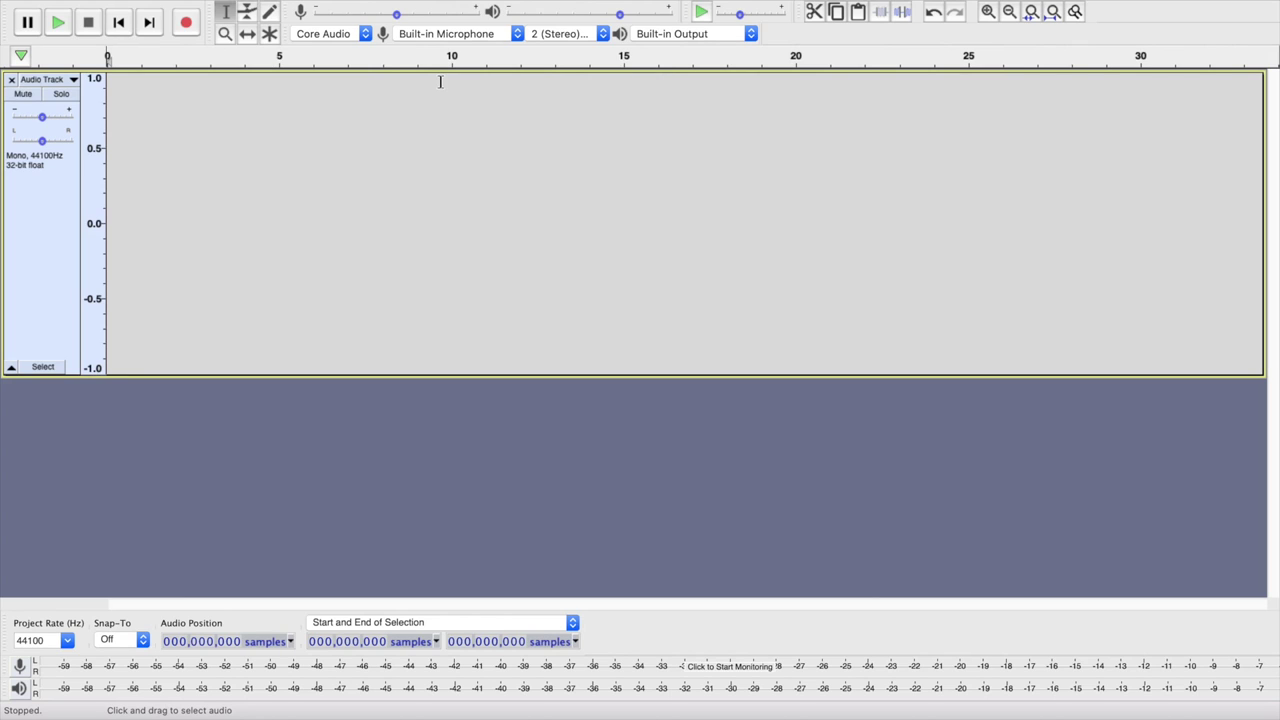
pyautogui.moveTo(285, 229); pyautogui.dragTo(88, 222)
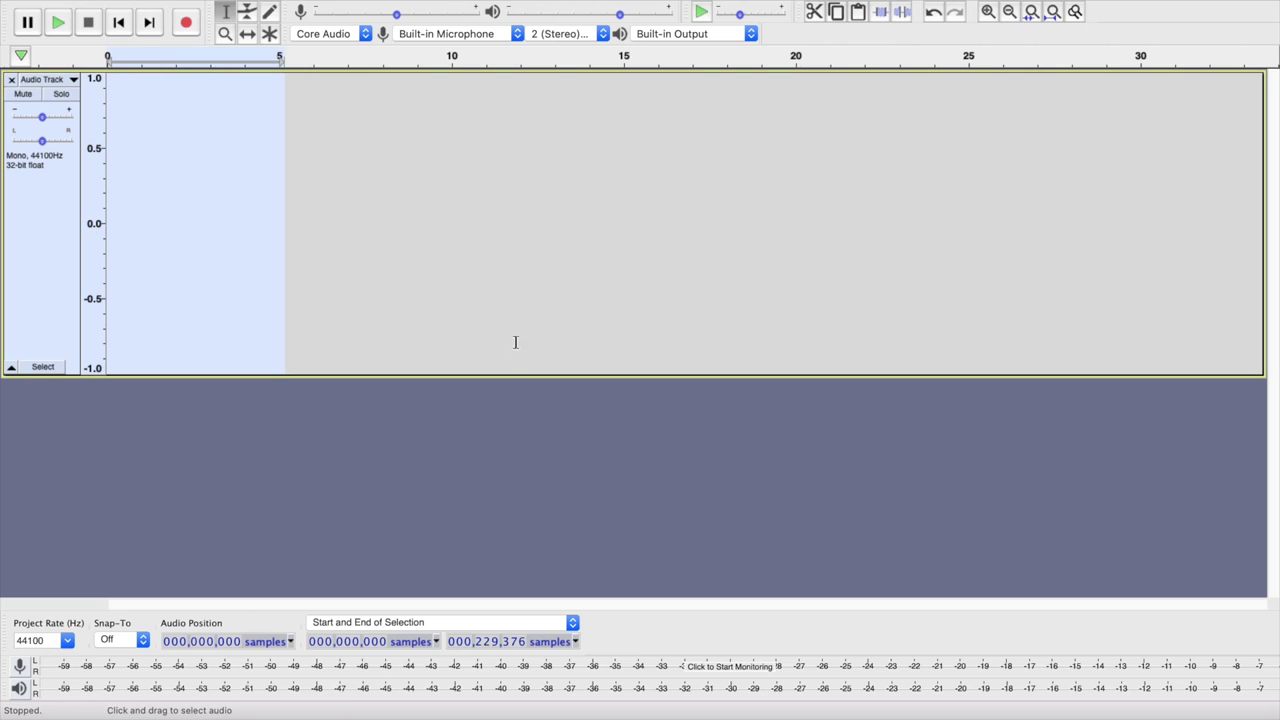
pyautogui.moveTo(422, 5)
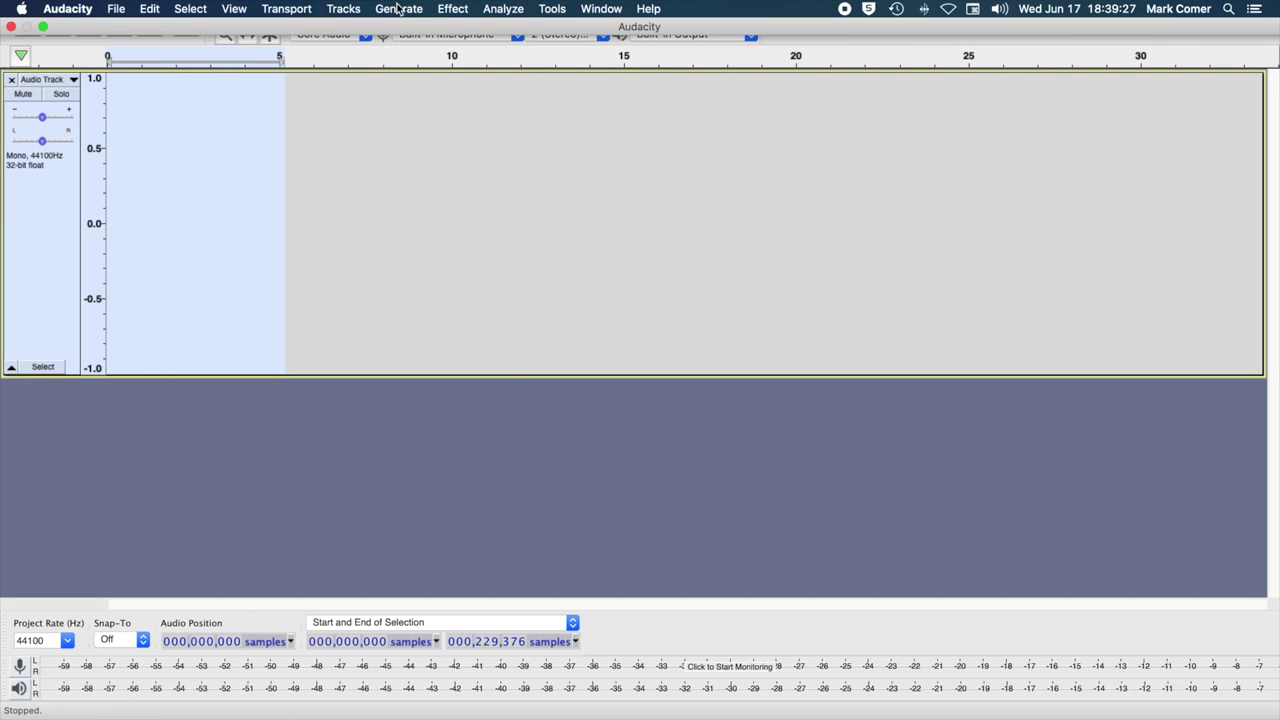
pyautogui.click(399, 10)
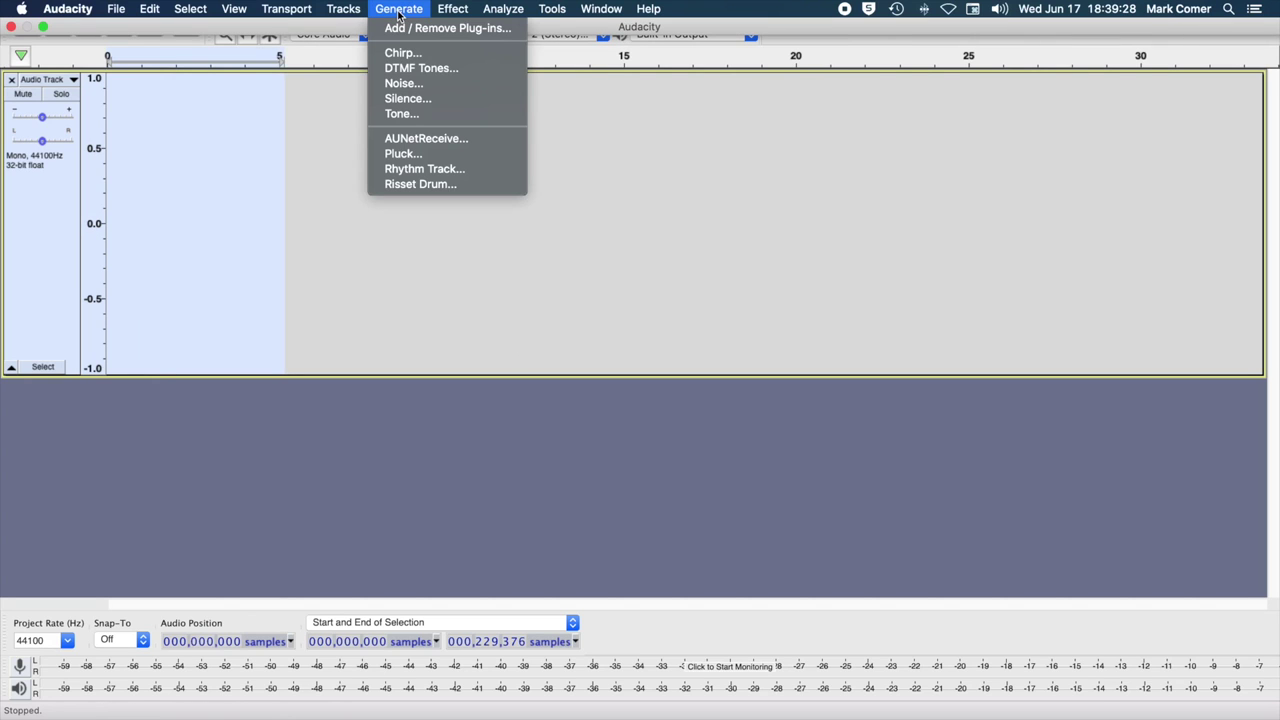
pyautogui.click(432, 115)
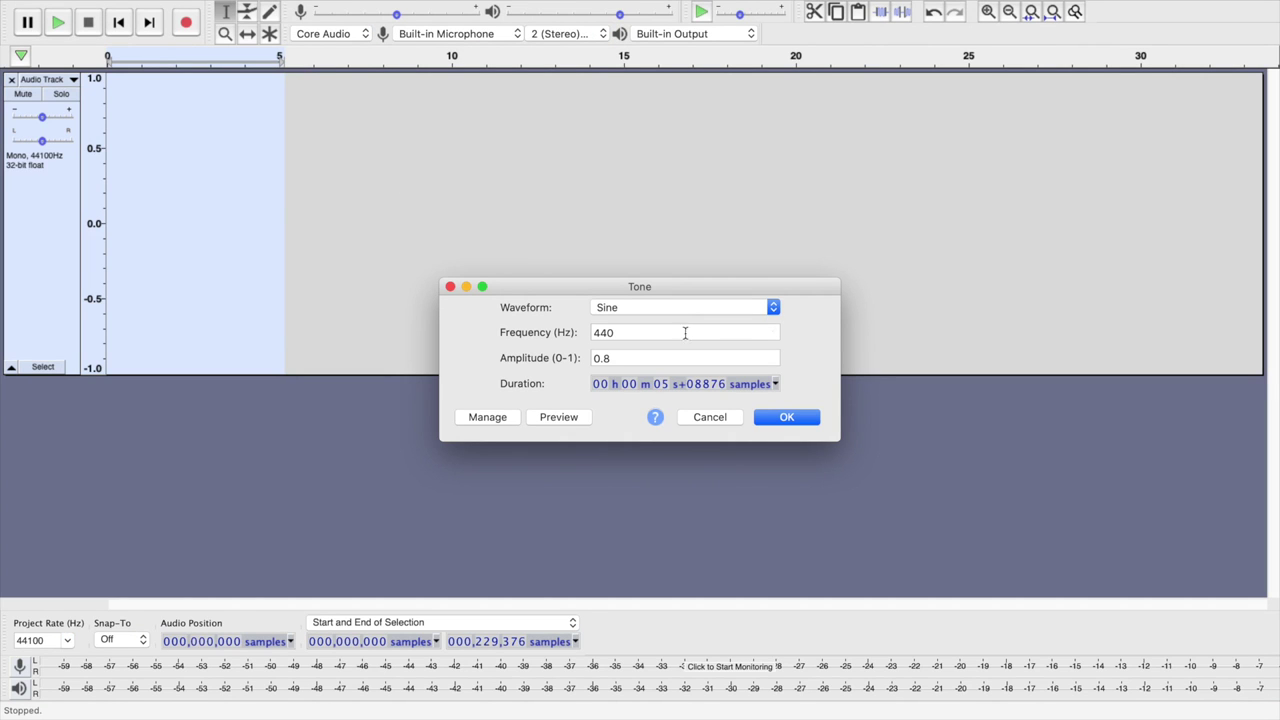
pyautogui.press('Tab')
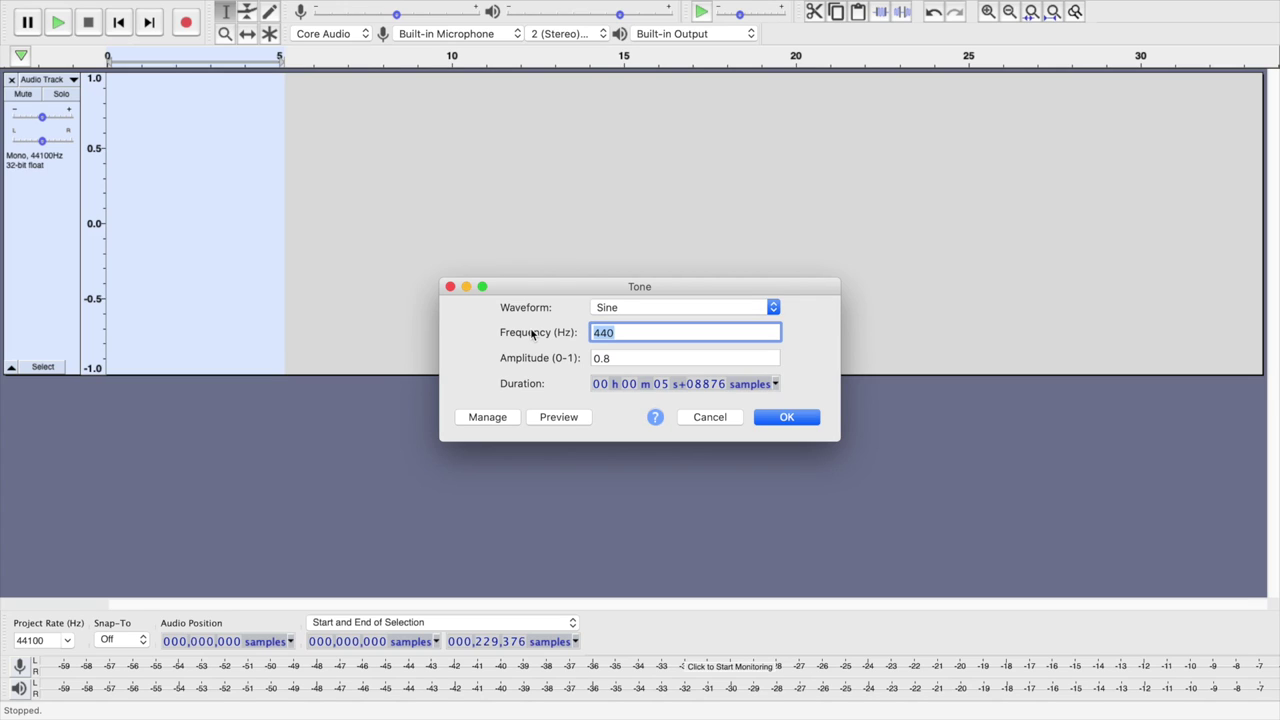
pyautogui.write('1000')
pyautogui.click(801, 419)
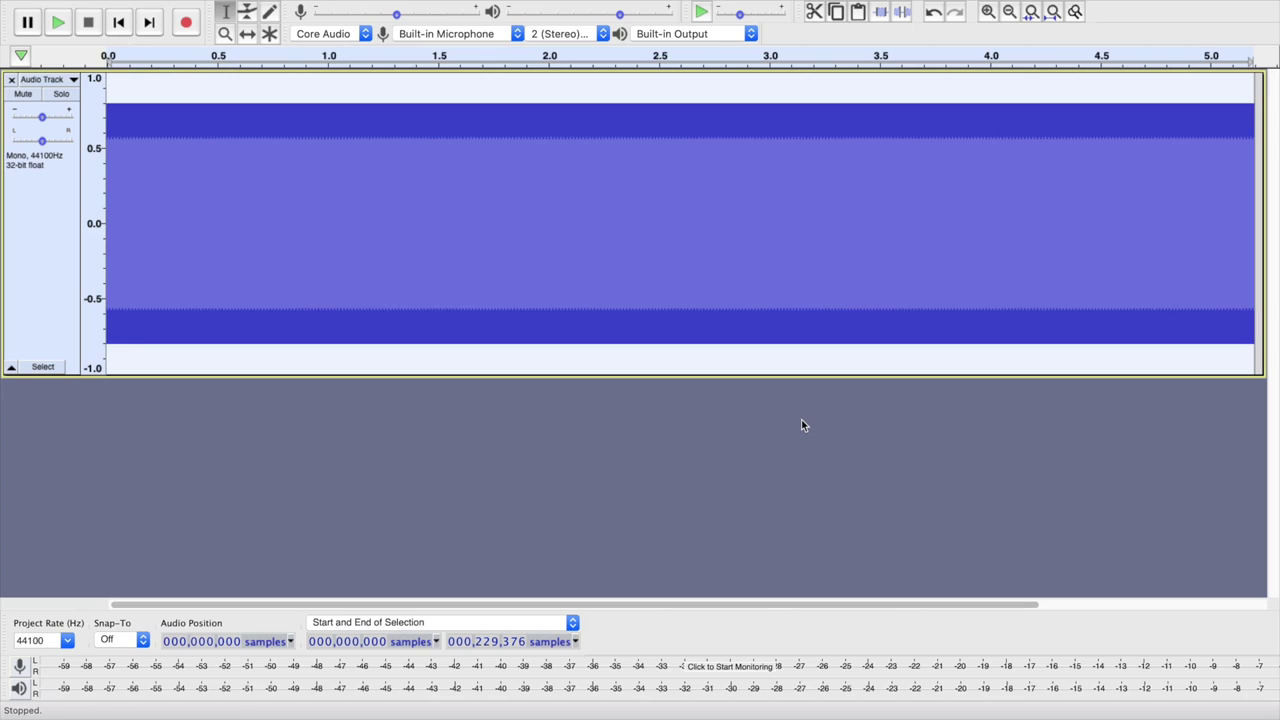
# - Play a short part of the 1000 Hz tone, stop it, and reduce the track's height to about half
pyautogui.click(59, 24)
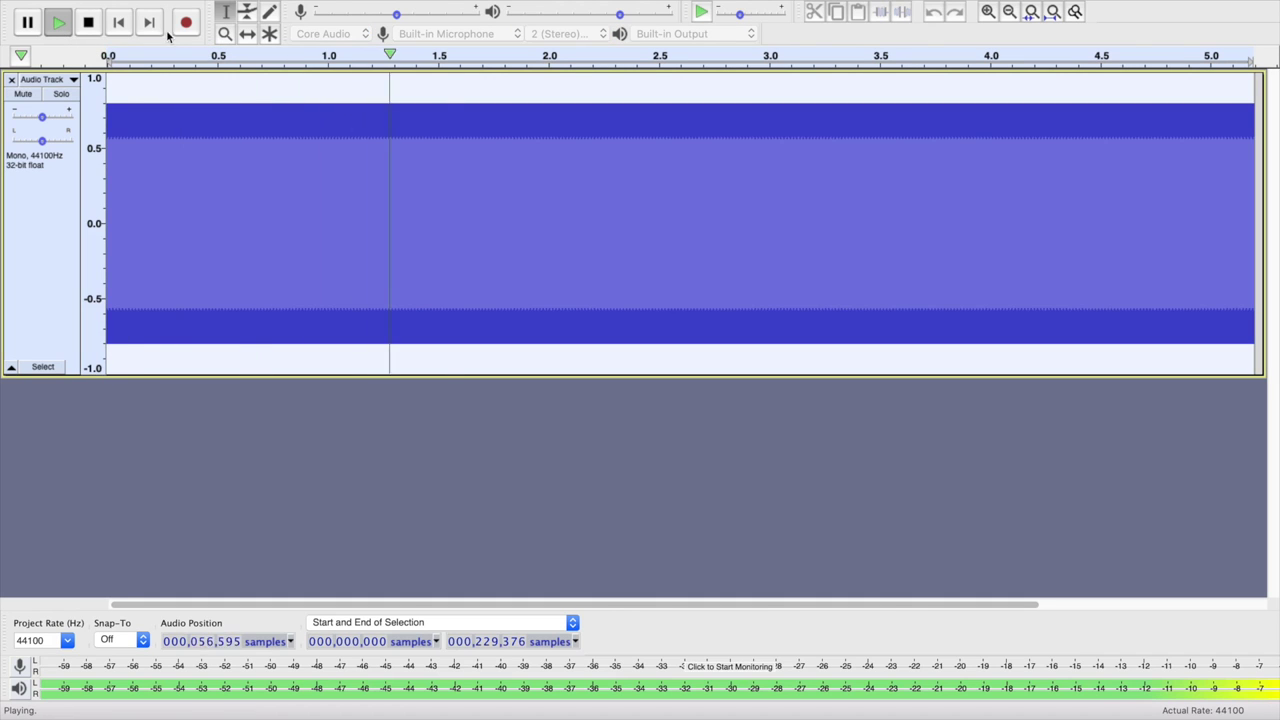
pyautogui.click(89, 23)
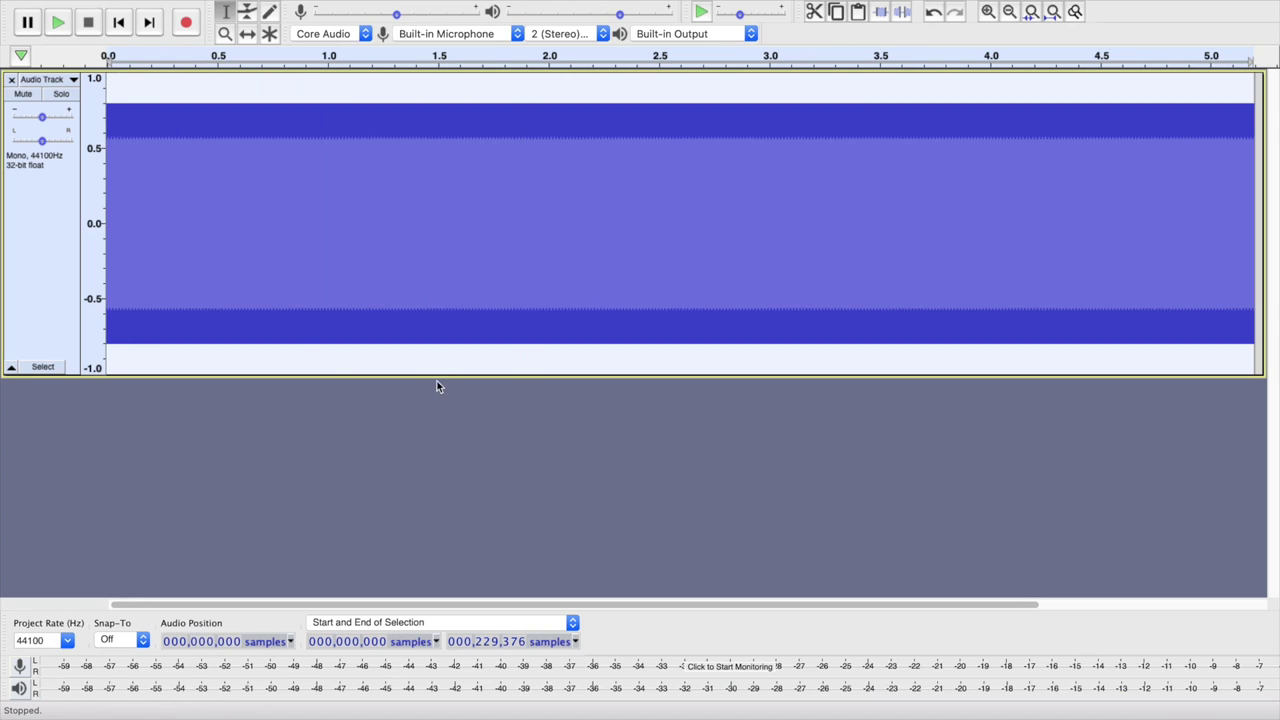
pyautogui.moveTo(437, 377); pyautogui.dragTo(440, 234)
pyautogui.press('super+3')
# - Rename the tone track as 1kHz
pyautogui.click(73, 80)
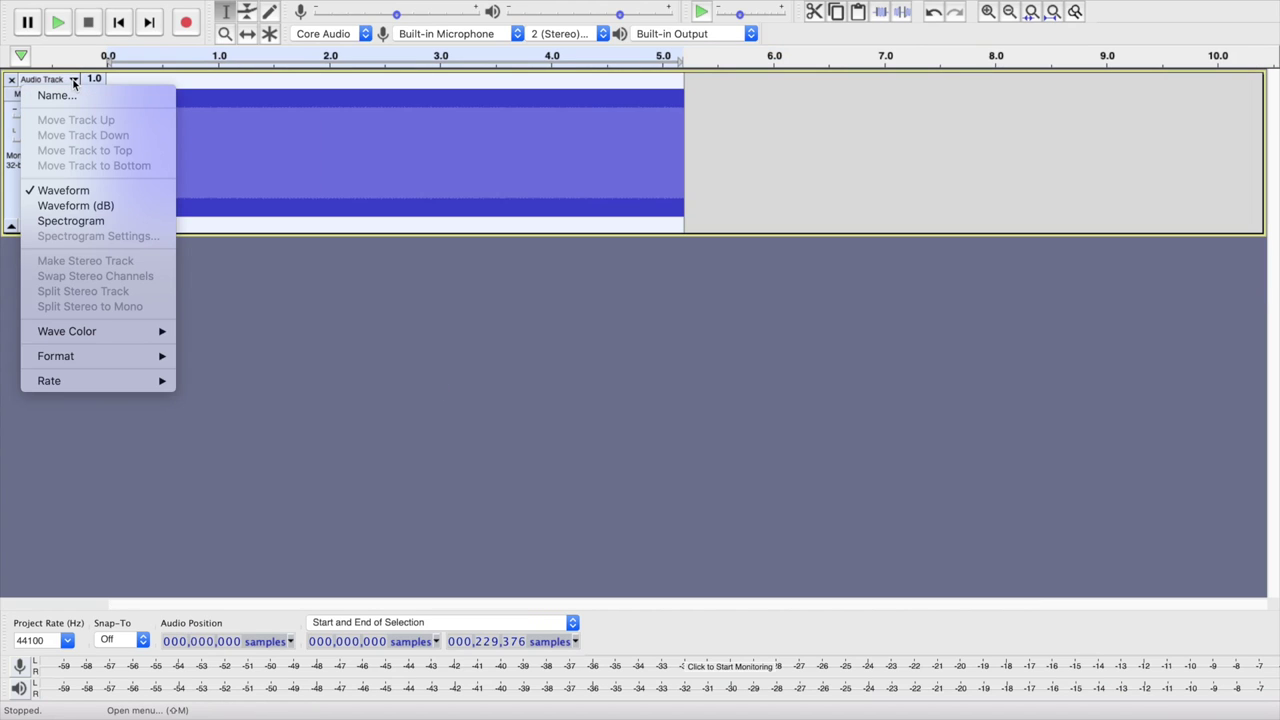
pyautogui.click(70, 95)
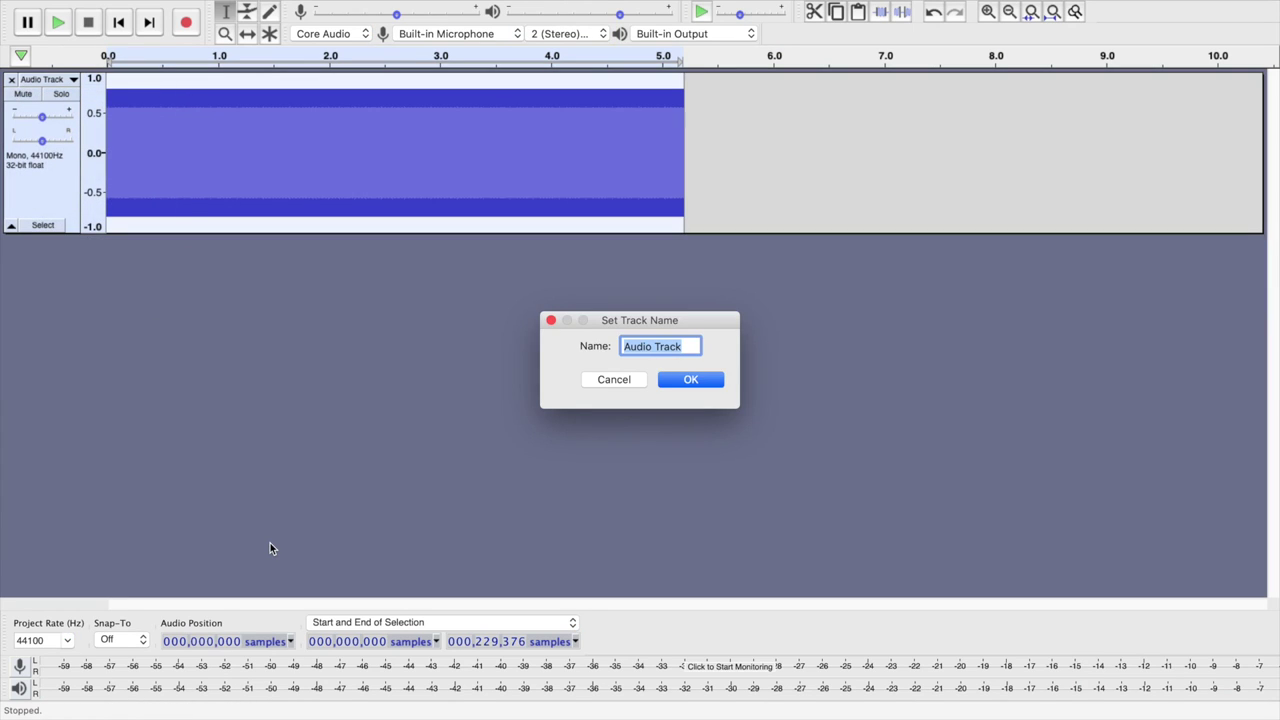
pyautogui.write('1kH')
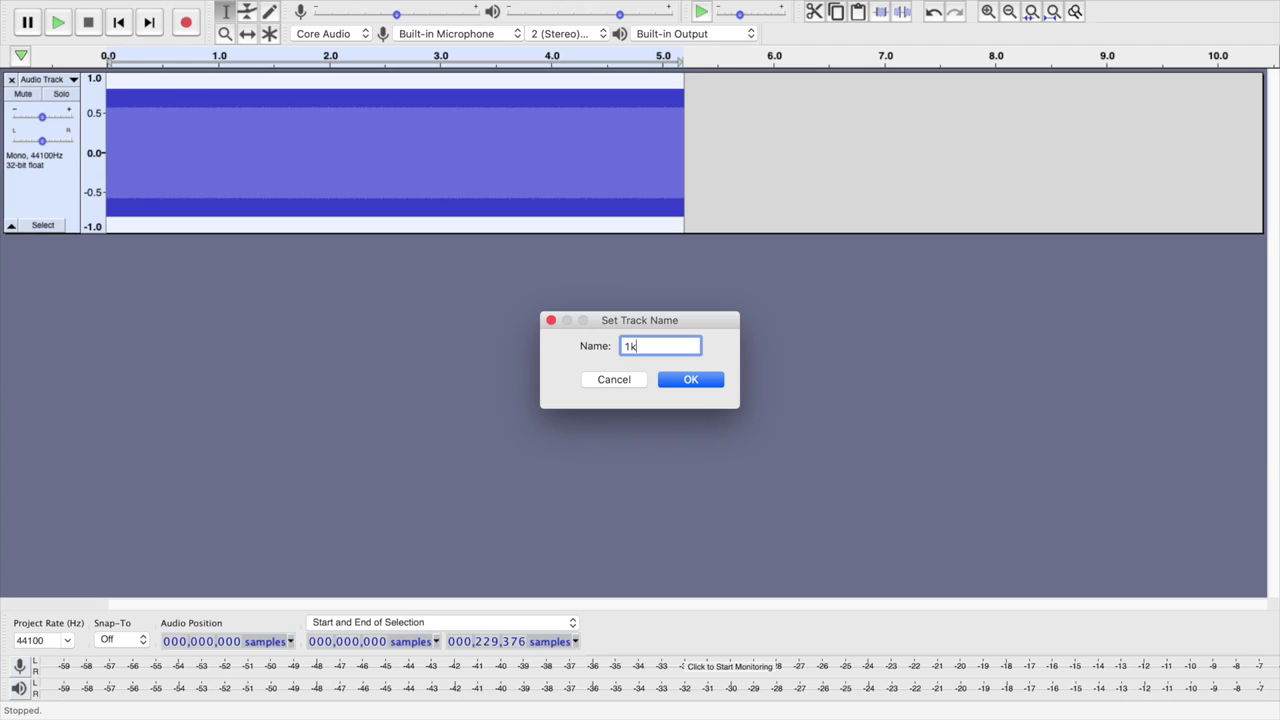
pyautogui.write('z')
pyautogui.click(688, 383)
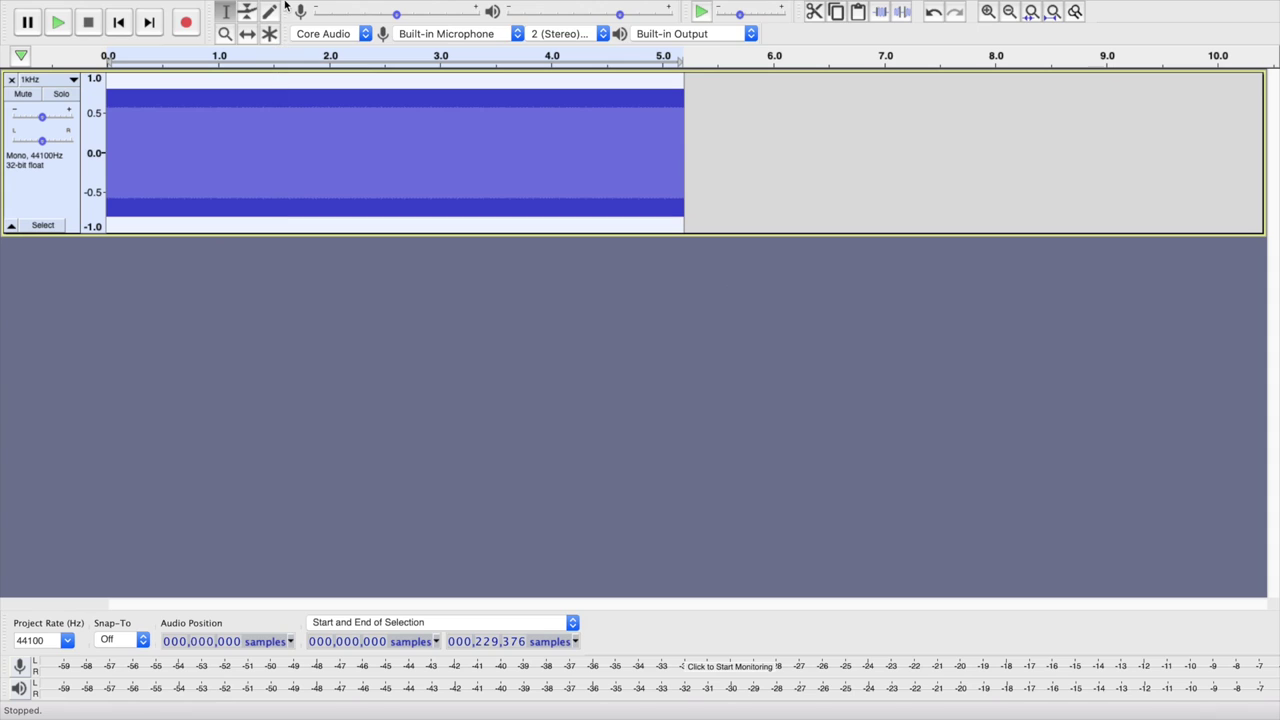
# - Add a second mono track below the 1kHz track
pyautogui.moveTo(288, 7)
pyautogui.click(346, 10)
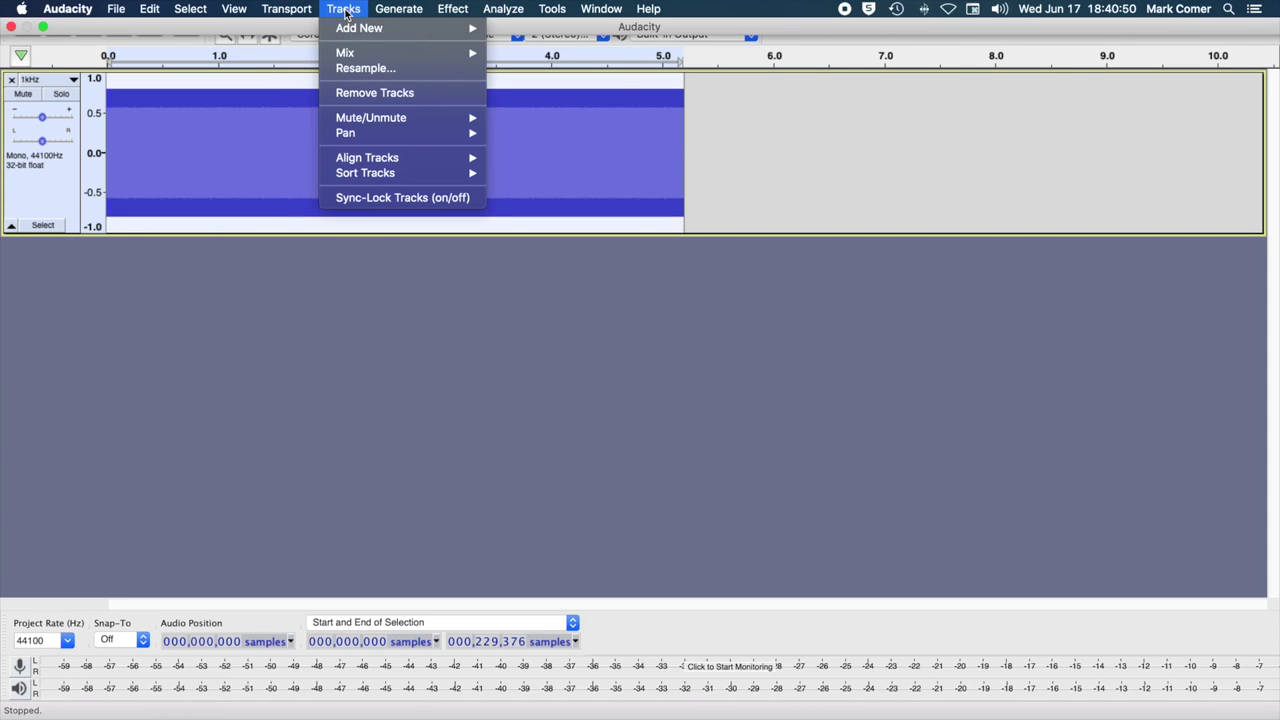
pyautogui.moveTo(351, 27)
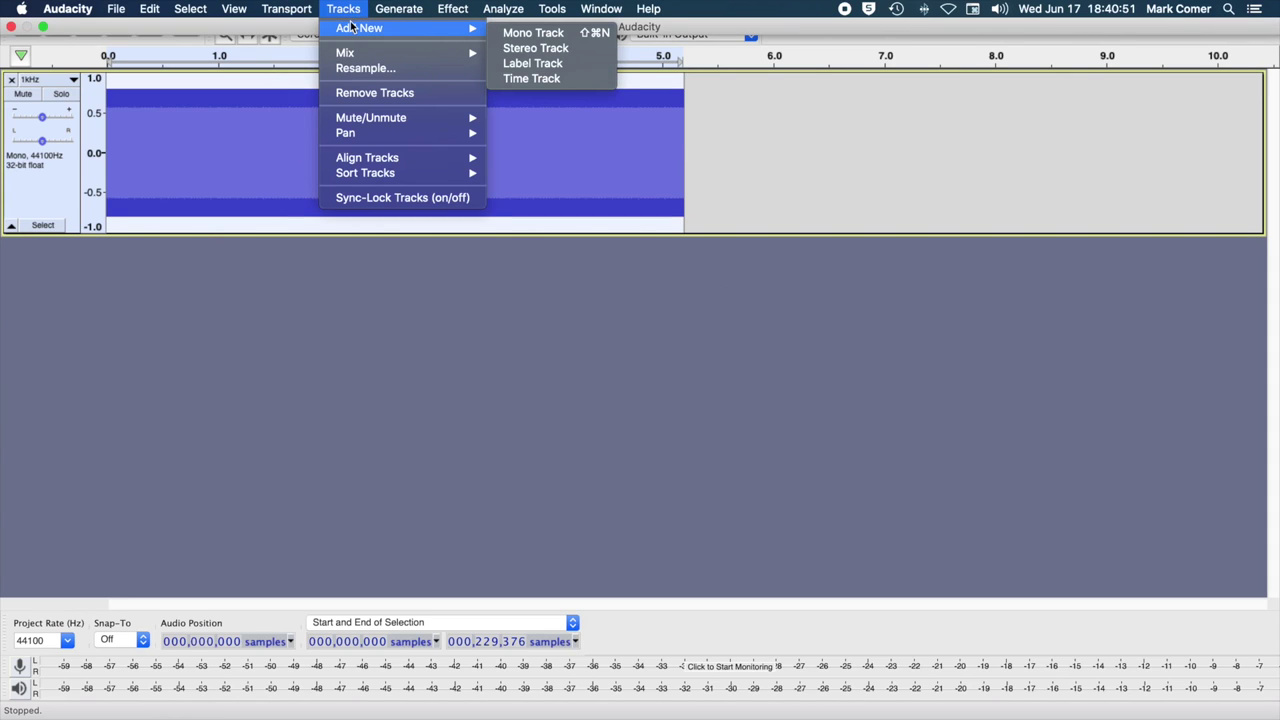
pyautogui.click(519, 37)
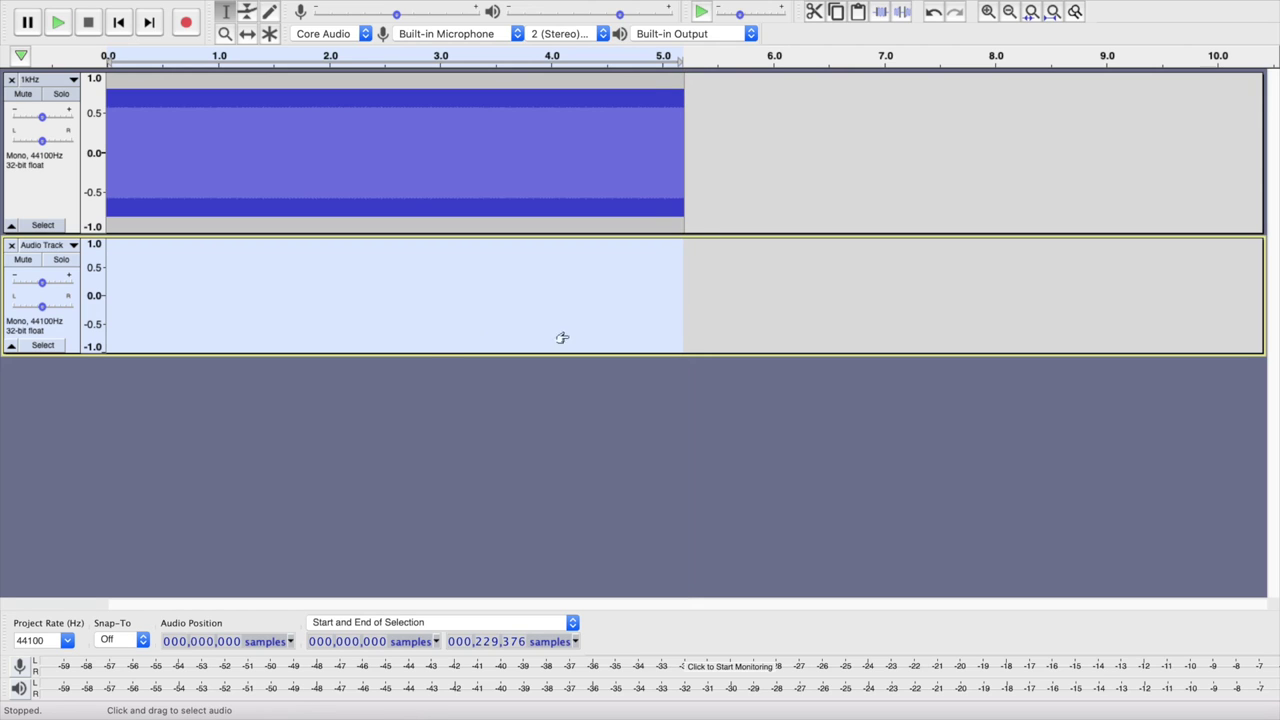
# - Generate a 15 Hz sine tone with amplitude 0.8 in the selected range of the second track
pyautogui.moveTo(395, 5)
pyautogui.click(398, 10)
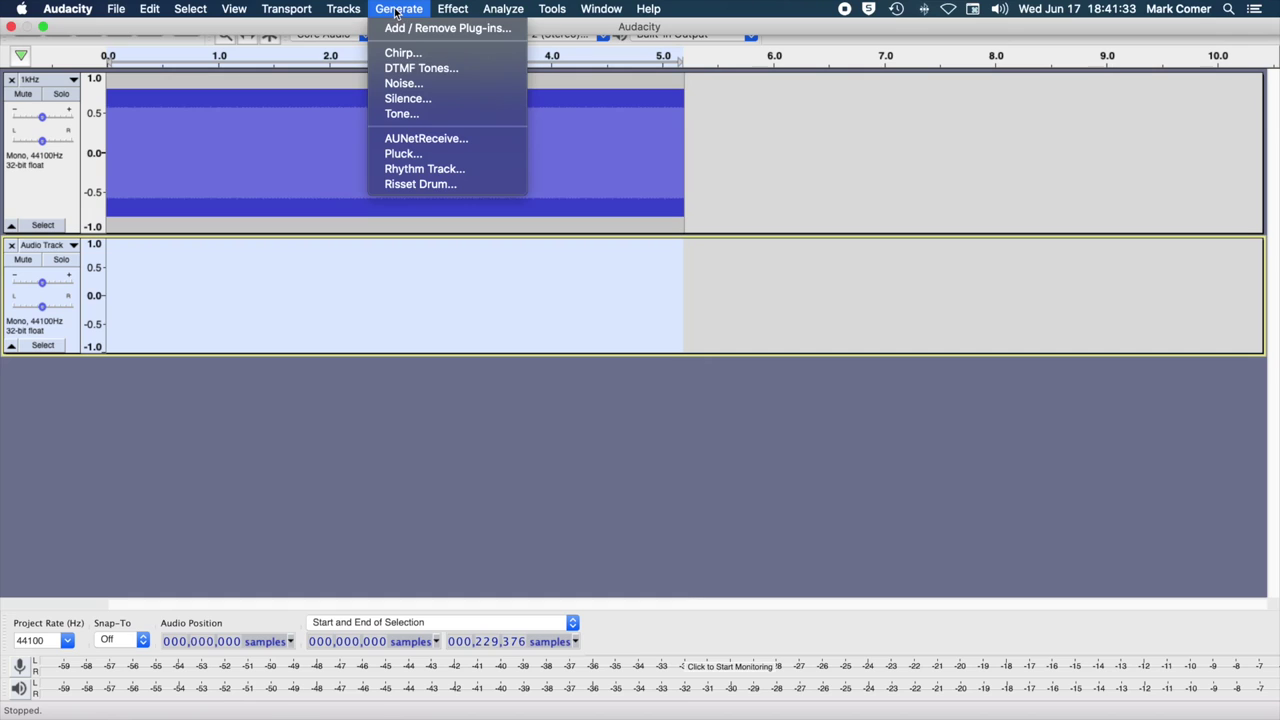
pyautogui.click(411, 114)
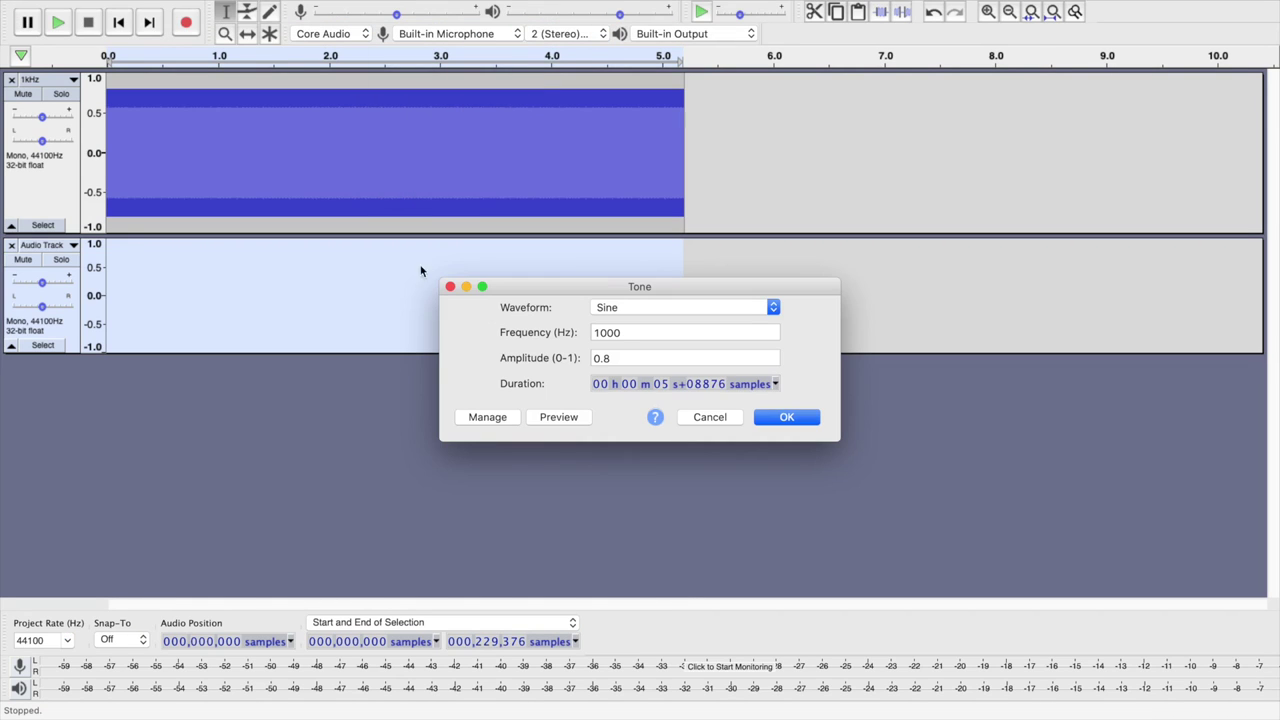
pyautogui.click(623, 332)
pyautogui.moveTo(623, 332); pyautogui.dragTo(540, 338)
pyautogui.write('15')
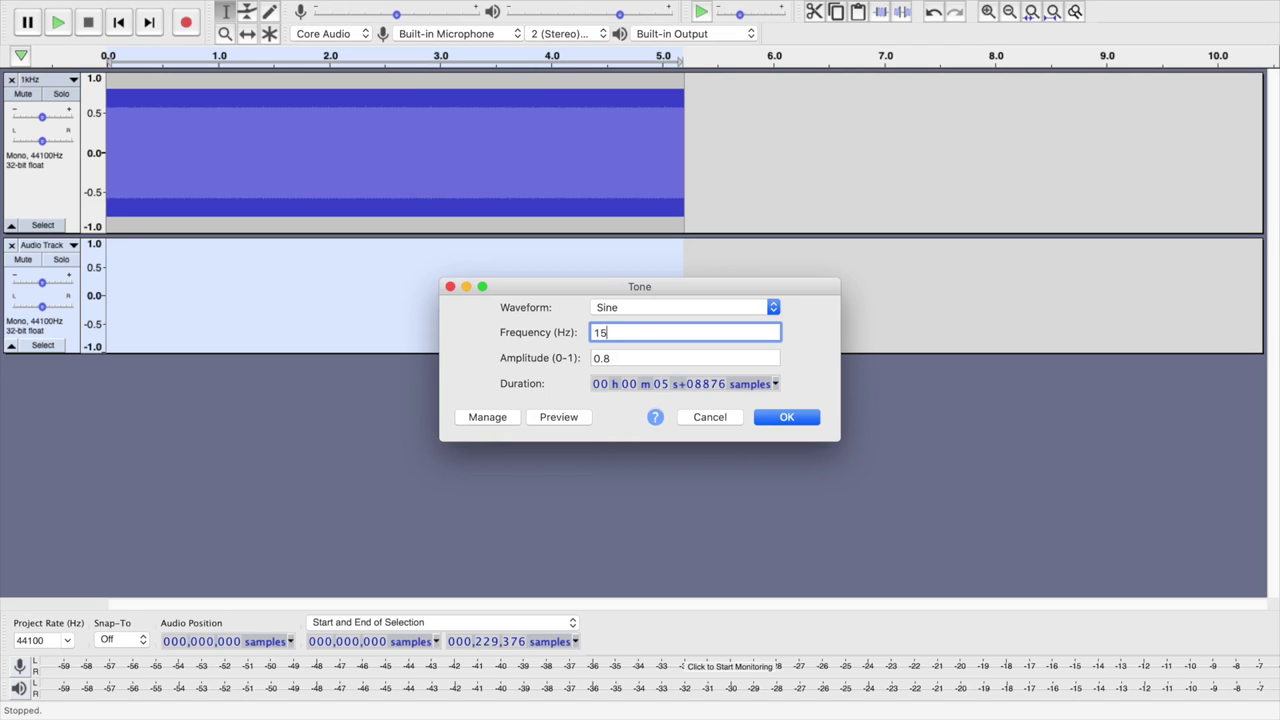
pyautogui.click(792, 420)
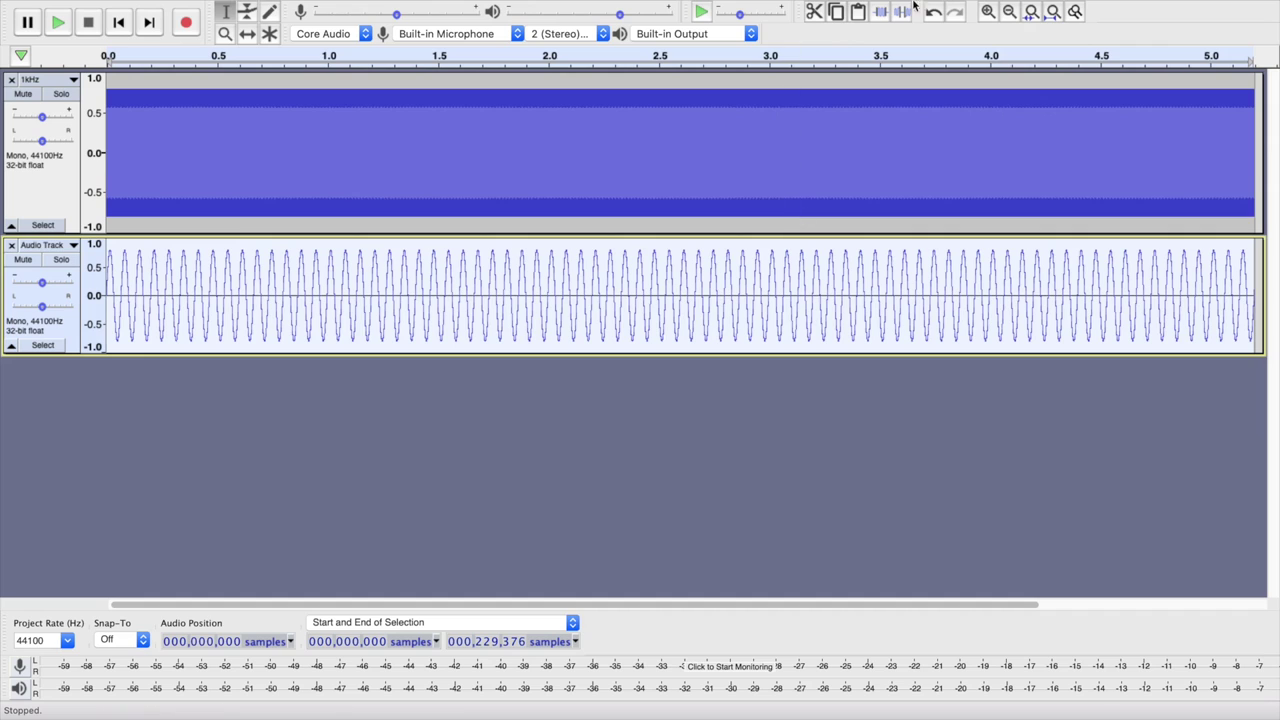
# - Mute the 1kHz track, solo the 15 Hz track and play it back
pyautogui.click(1010, 13)
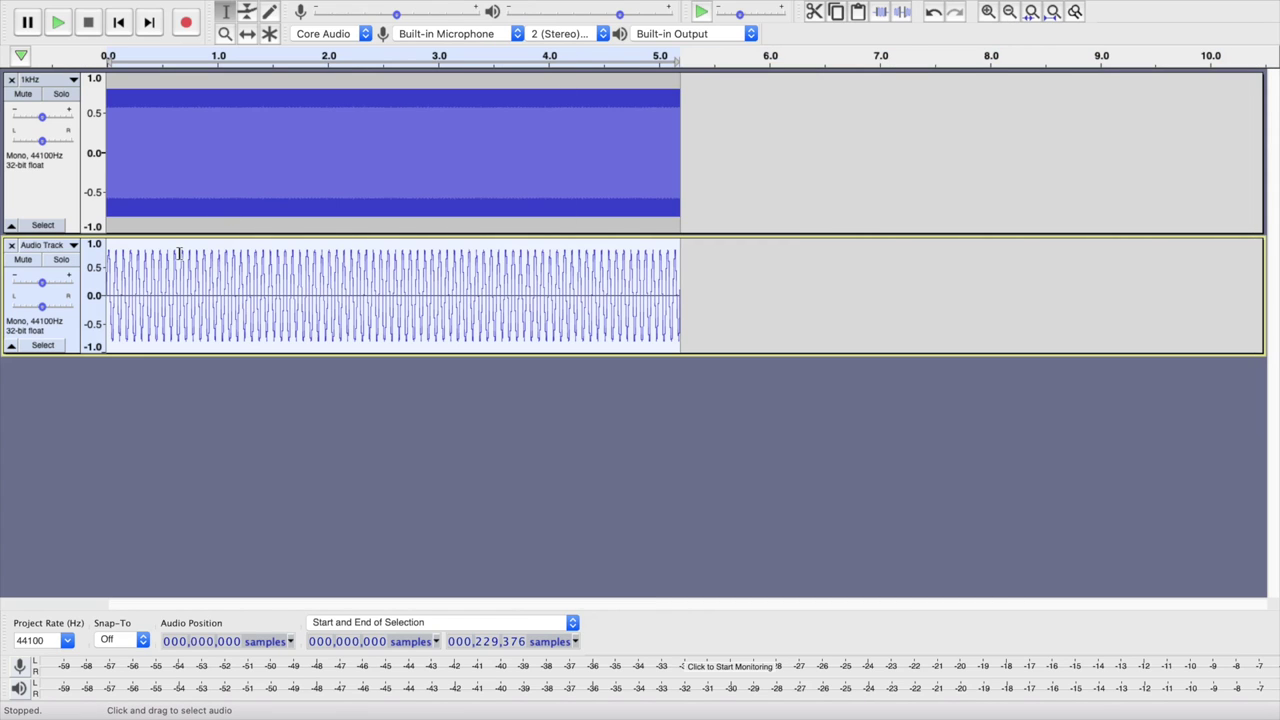
pyautogui.click(23, 94)
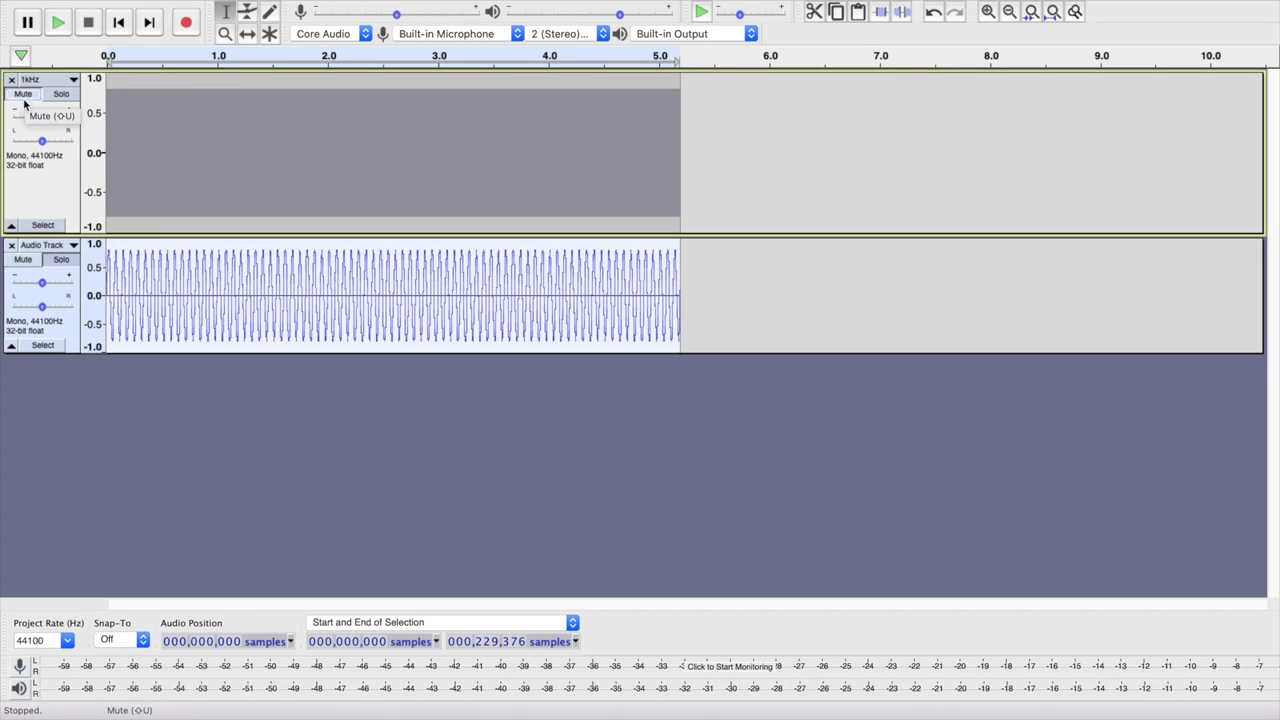
pyautogui.click(58, 24)
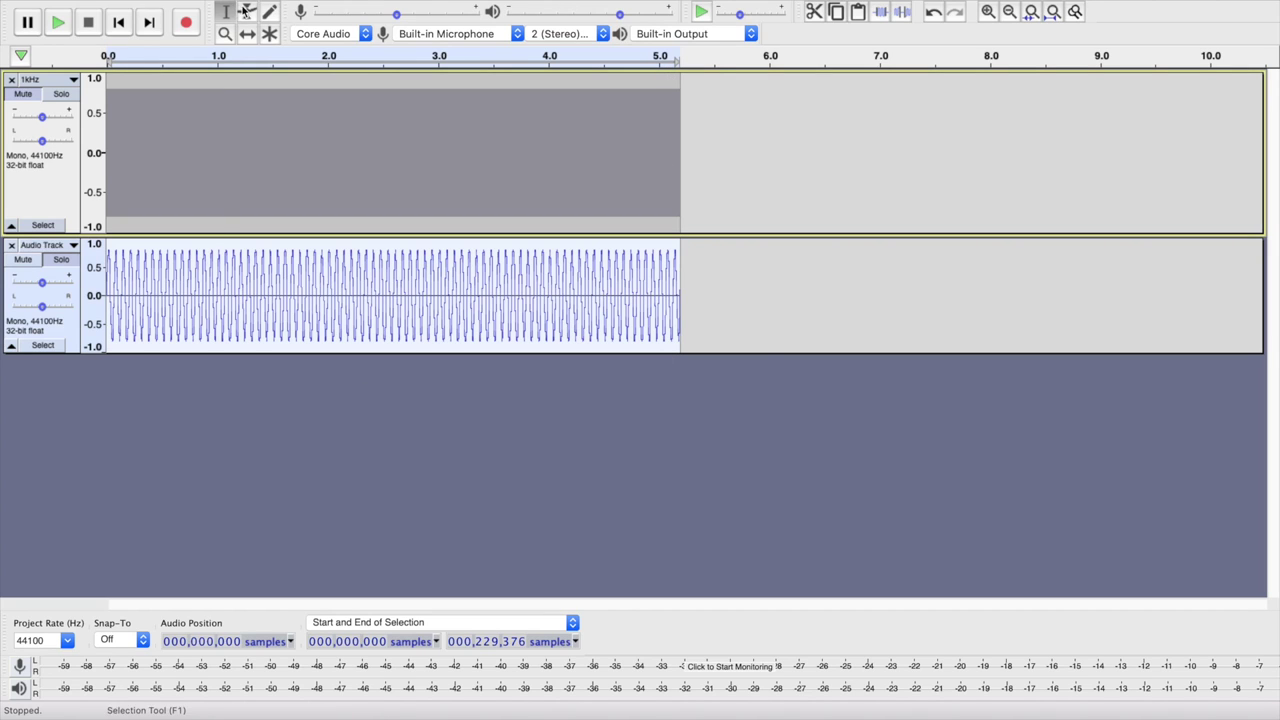
# - Add a third mono track below the 15 Hz track
pyautogui.moveTo(238, 3)
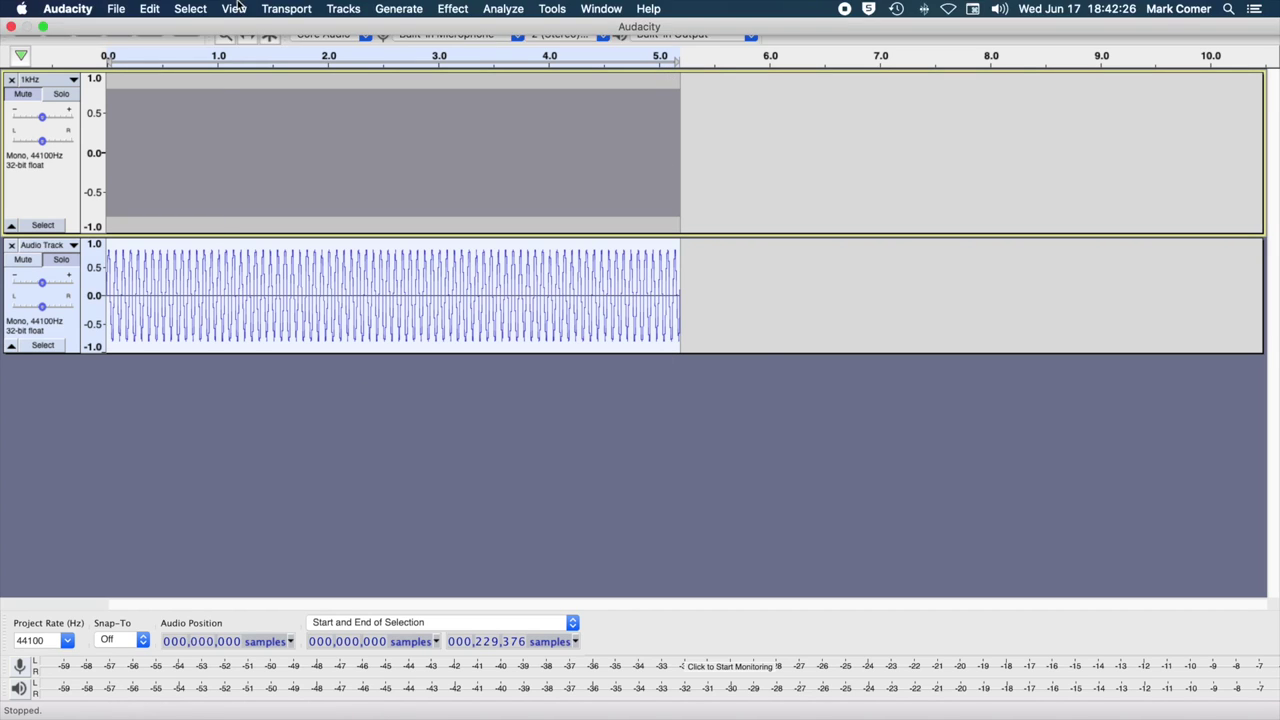
pyautogui.click(346, 10)
pyautogui.moveTo(357, 30)
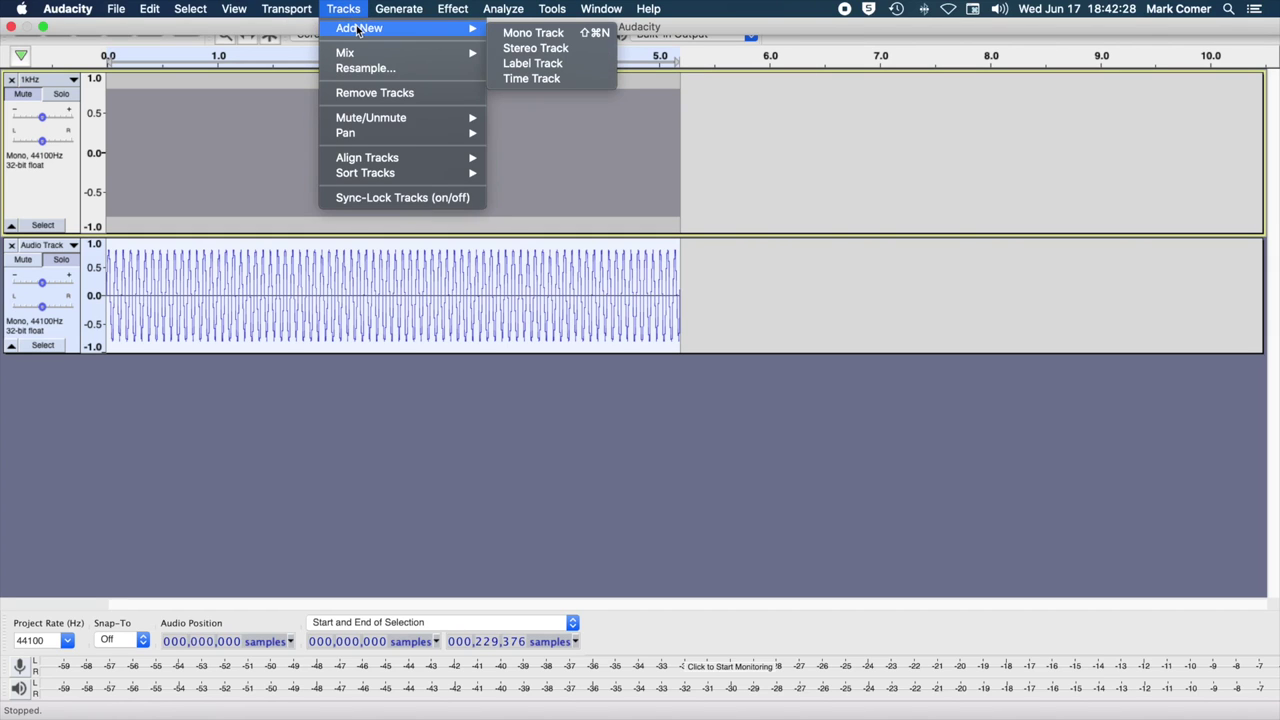
pyautogui.click(531, 35)
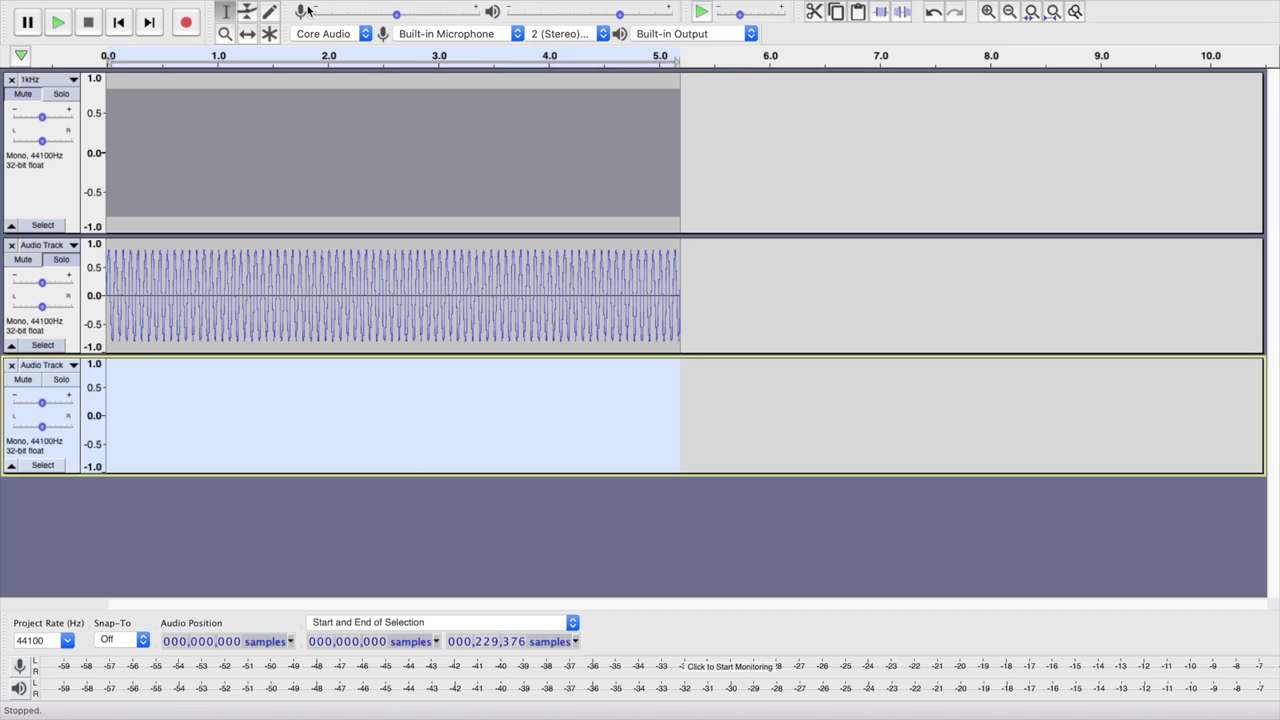
# - Generate a 150 Hz sine tone with amplitude 0.8 in the selected range of the third track
pyautogui.moveTo(310, 2)
pyautogui.click(400, 9)
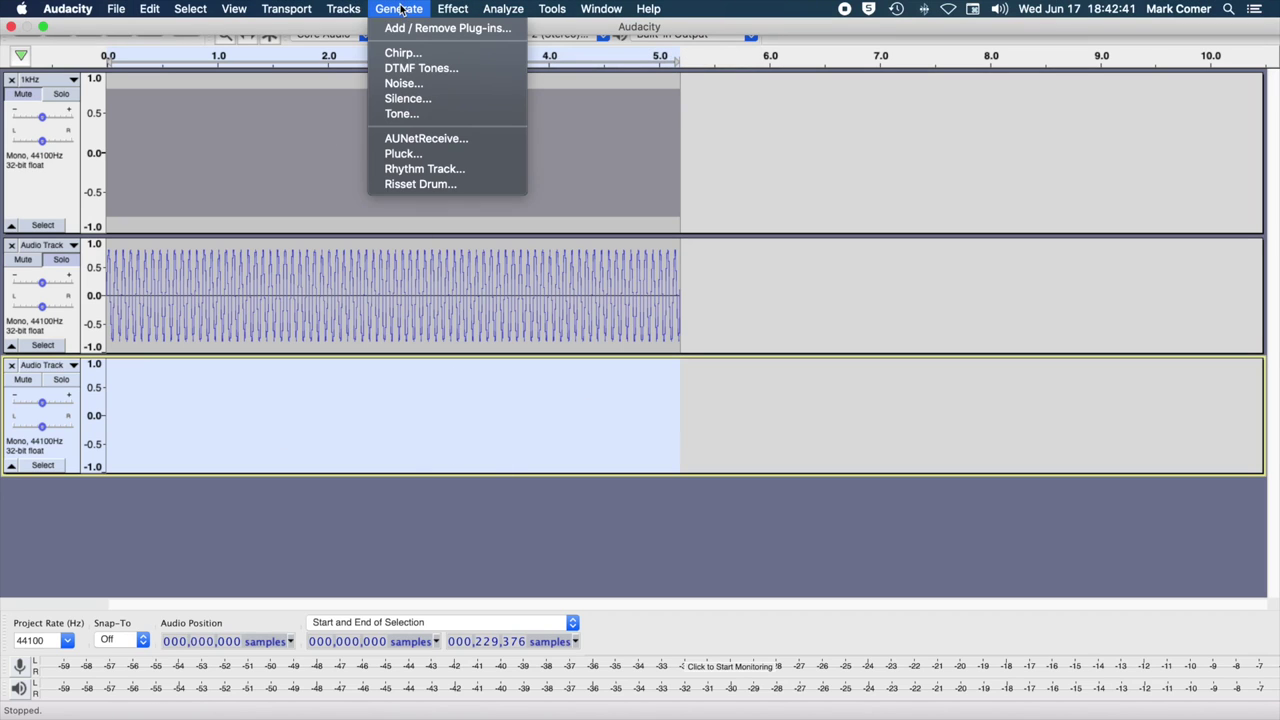
pyautogui.click(410, 114)
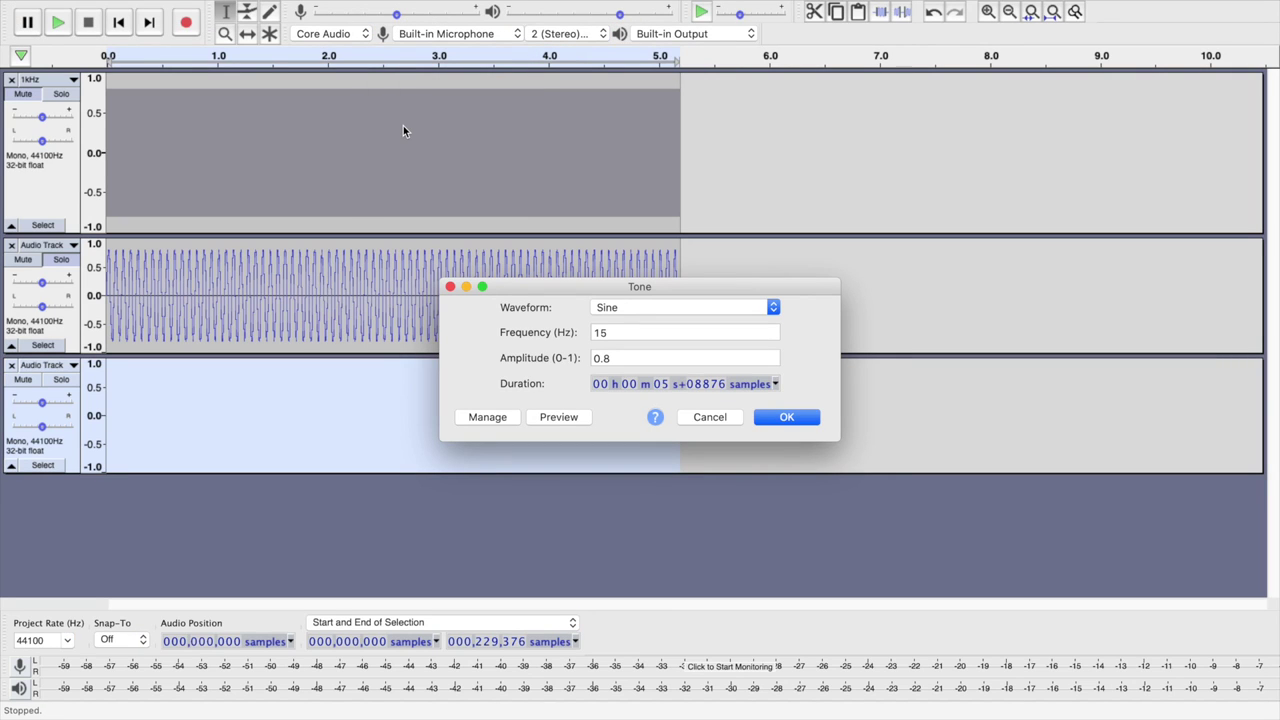
pyautogui.click(610, 333)
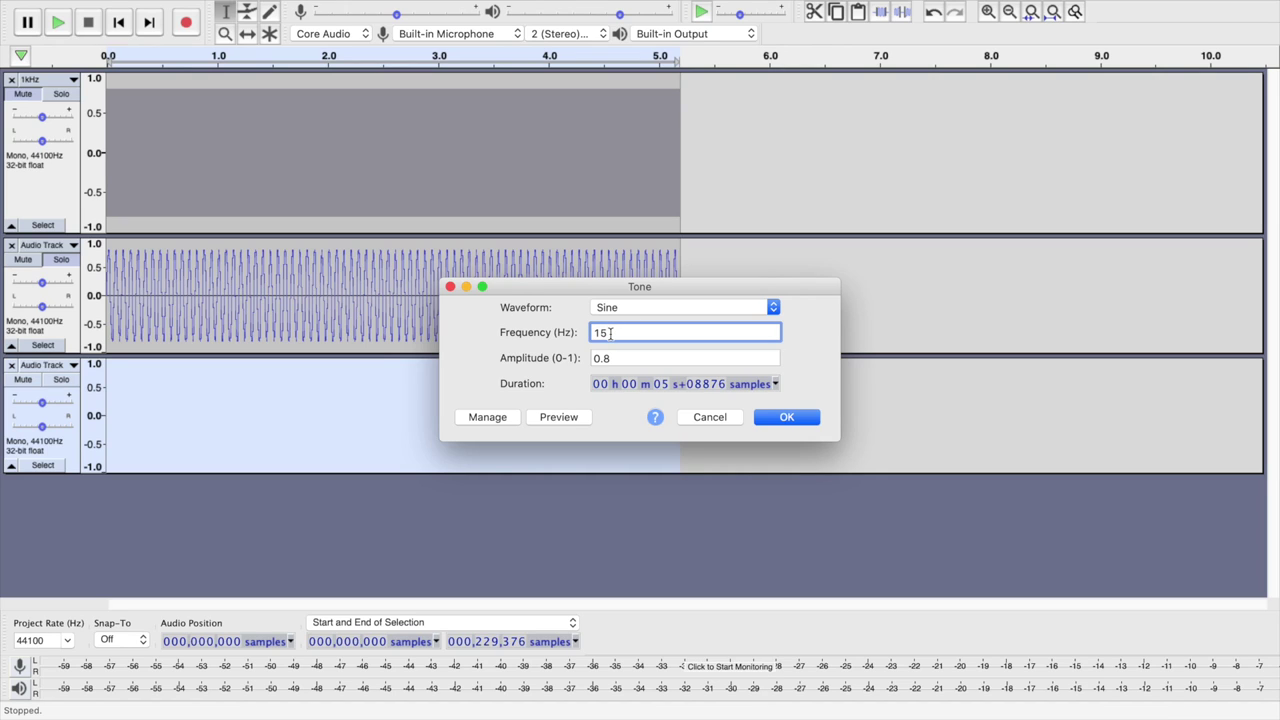
pyautogui.write('0')
pyautogui.click(805, 422)
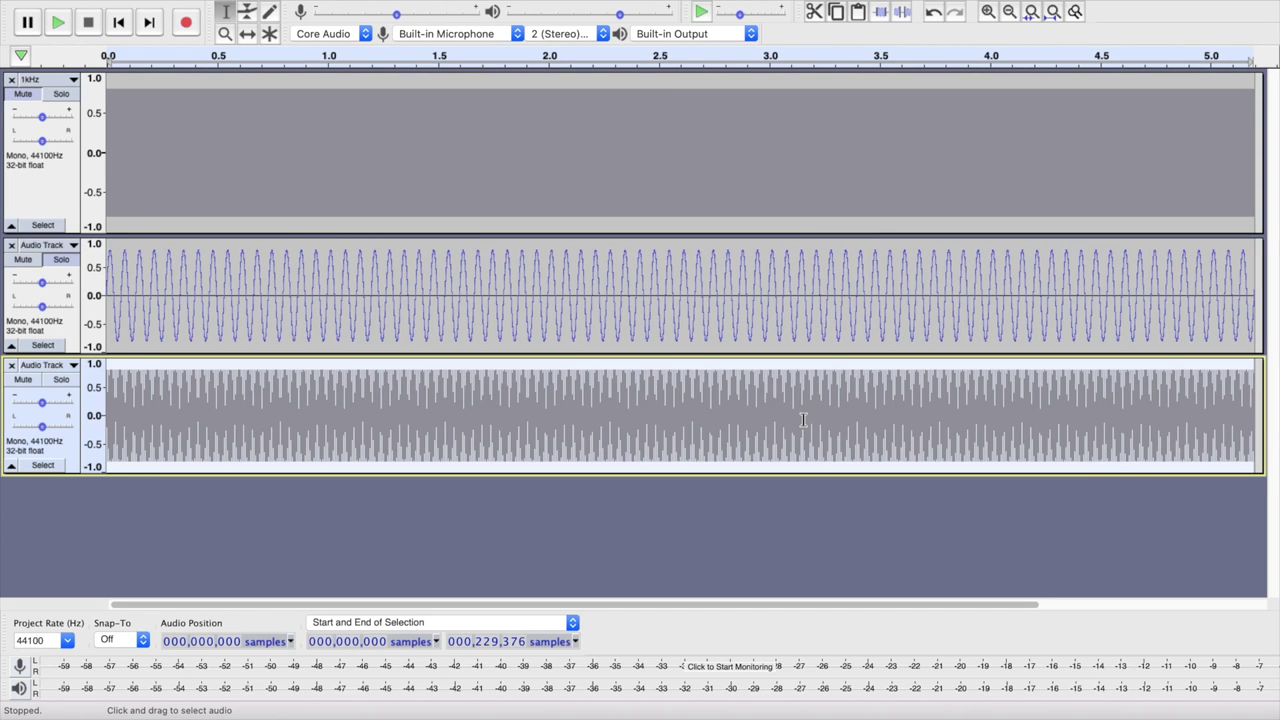
# - Mute the 15 Hz track, solo the 150 Hz track, play it back and clear the track selection
pyautogui.click(1053, 14)
pyautogui.click(20, 262)
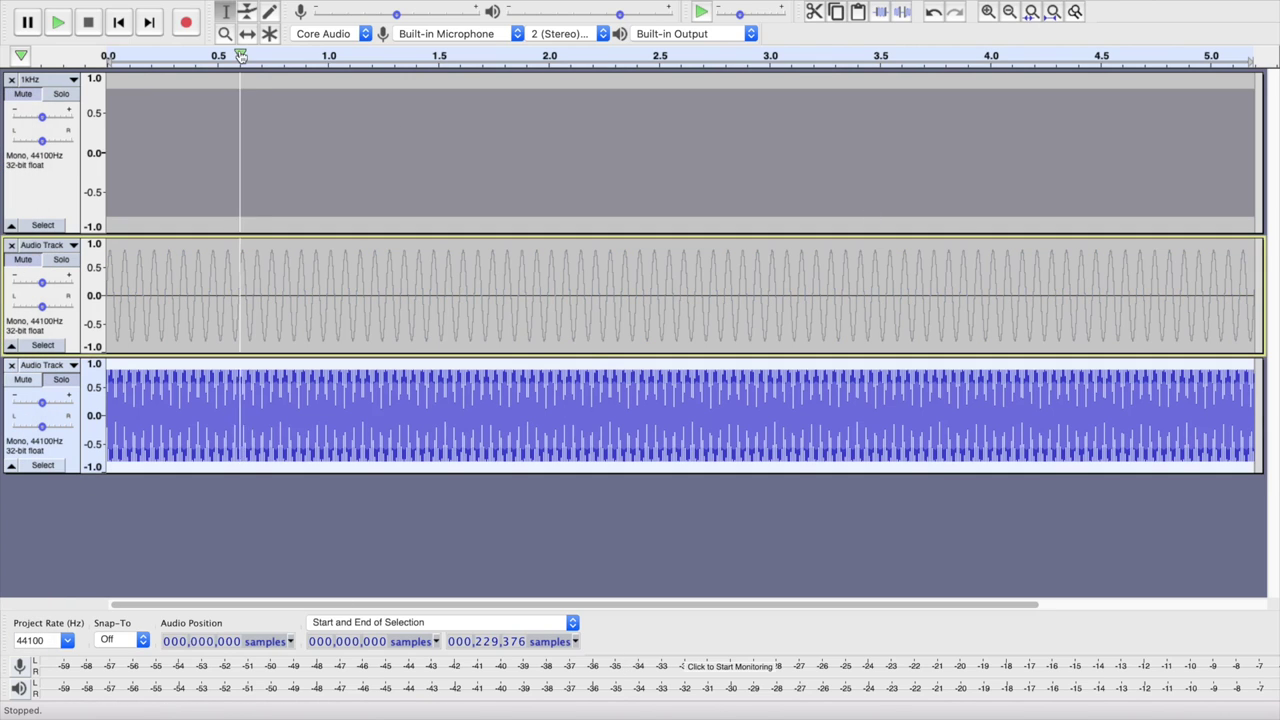
pyautogui.click(58, 23)
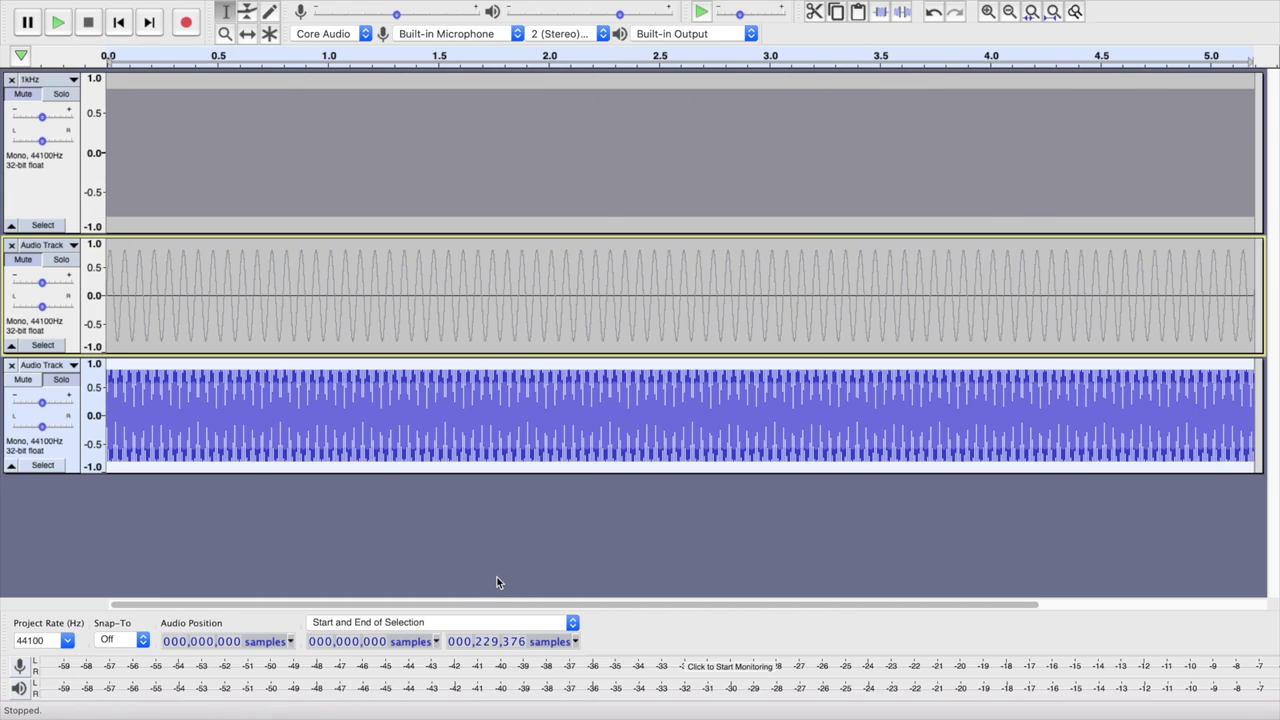
pyautogui.click(654, 575)
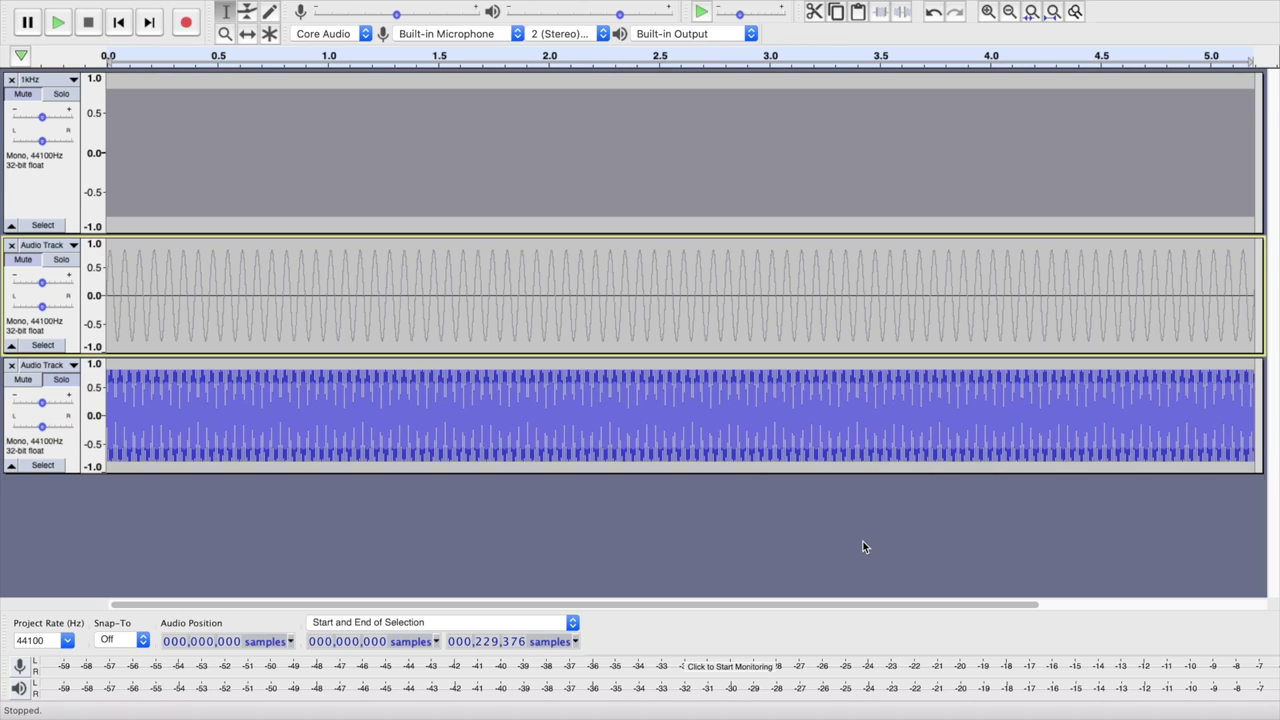
# - Turn off all muting and soloing, play the three tone tracks together and stop playback
pyautogui.click(22, 260)
pyautogui.click(23, 95)
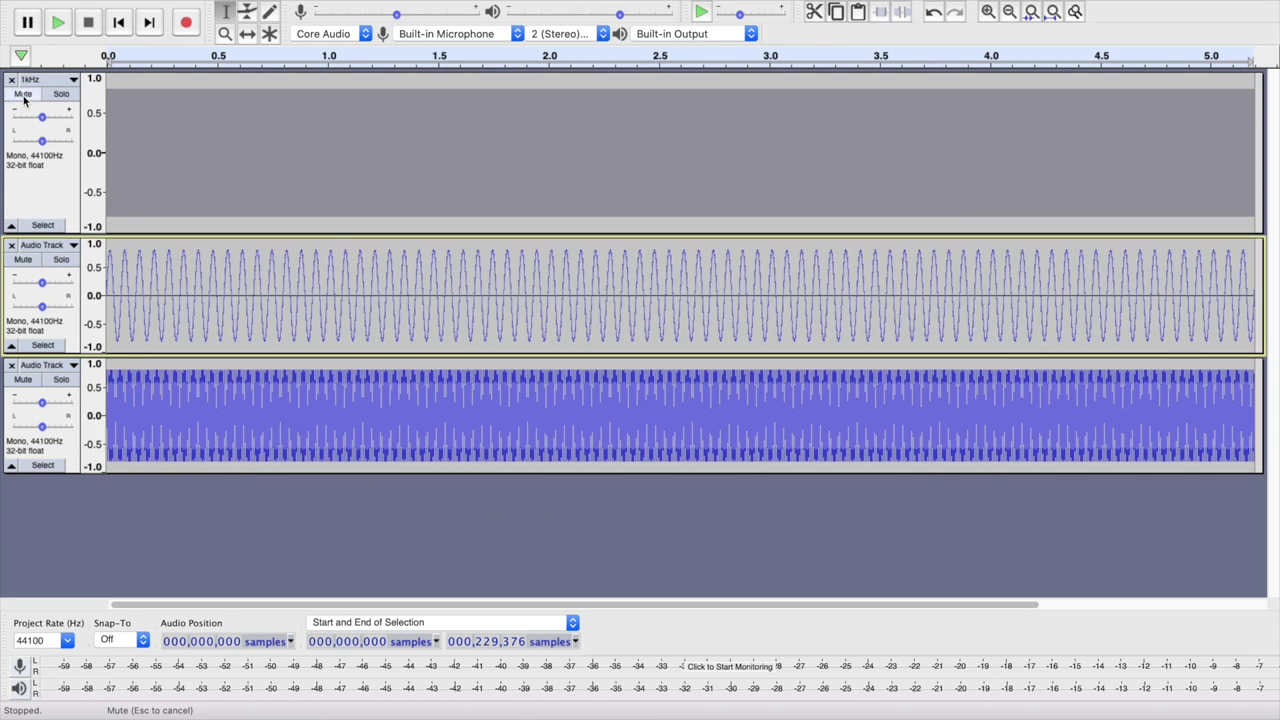
pyautogui.click(59, 23)
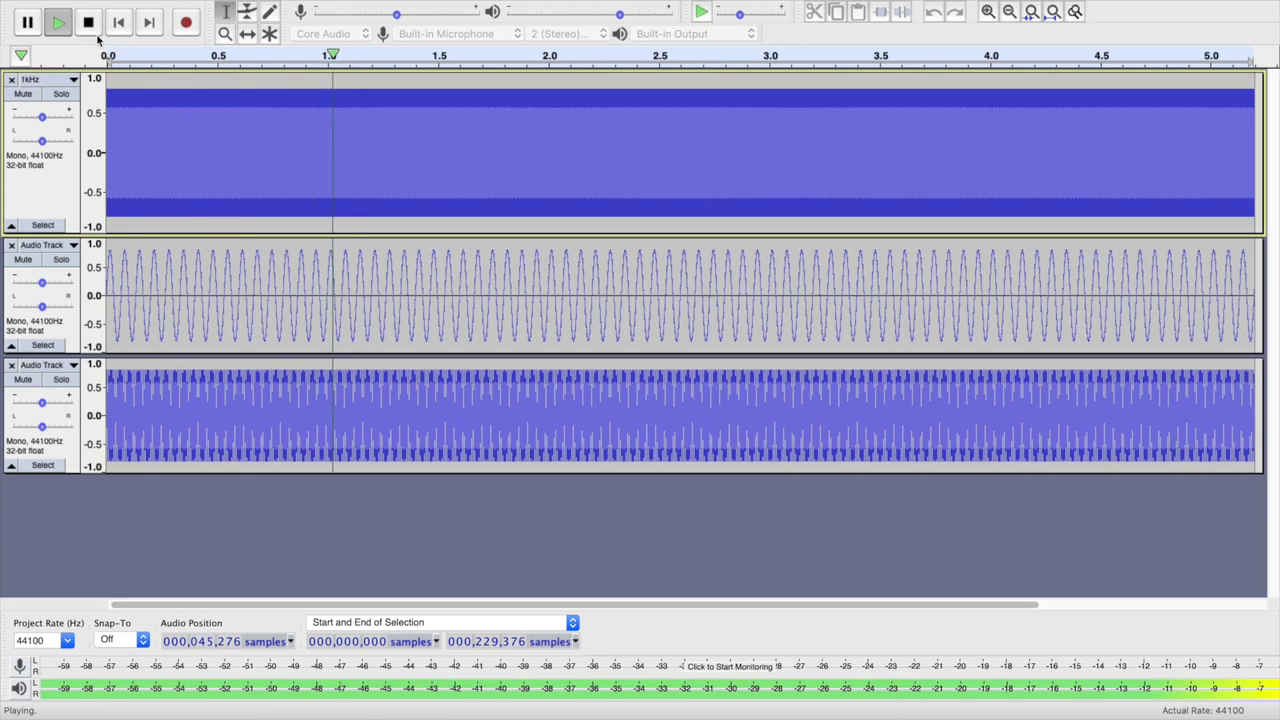
pyautogui.click(97, 31)
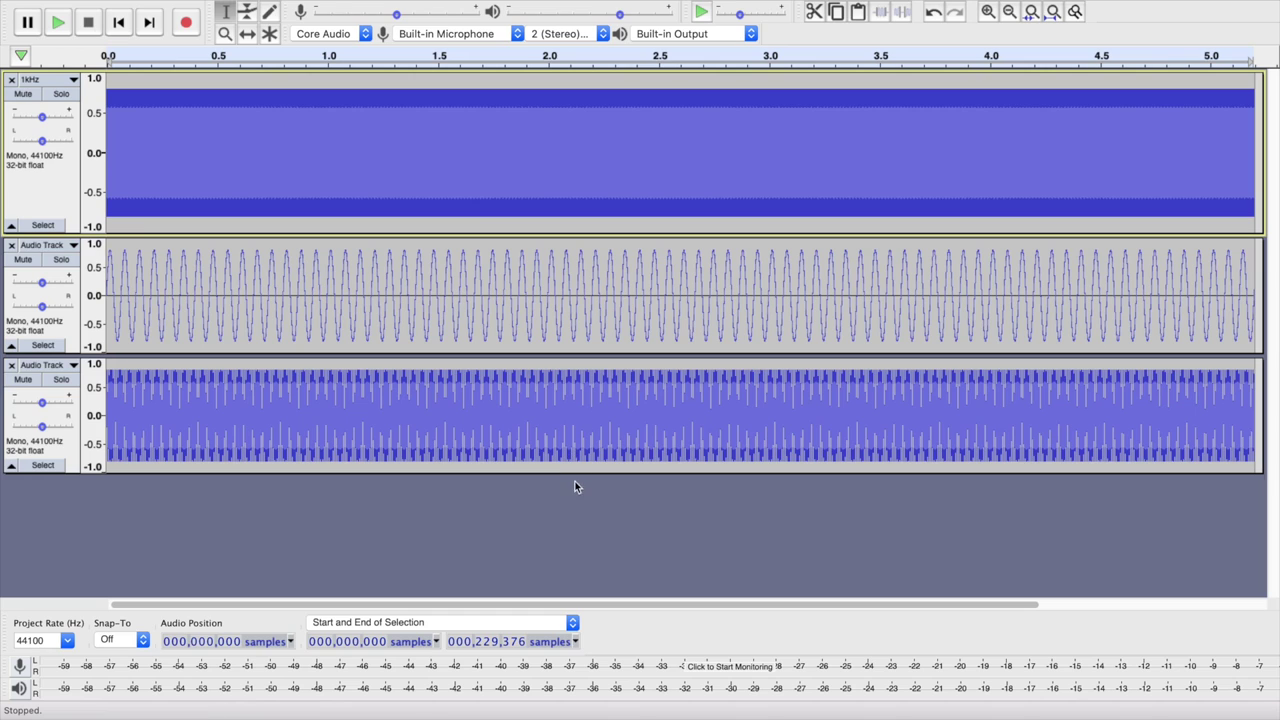
# - Increase the display height of the 150 Hz track and slightly enlarge the 15 Hz track
pyautogui.moveTo(572, 473); pyautogui.dragTo(564, 521)
pyautogui.moveTo(594, 358)
pyautogui.mouseDown()
pyautogui.moveTo(591, 388)
pyautogui.moveTo(587, 364)
pyautogui.mouseUp()
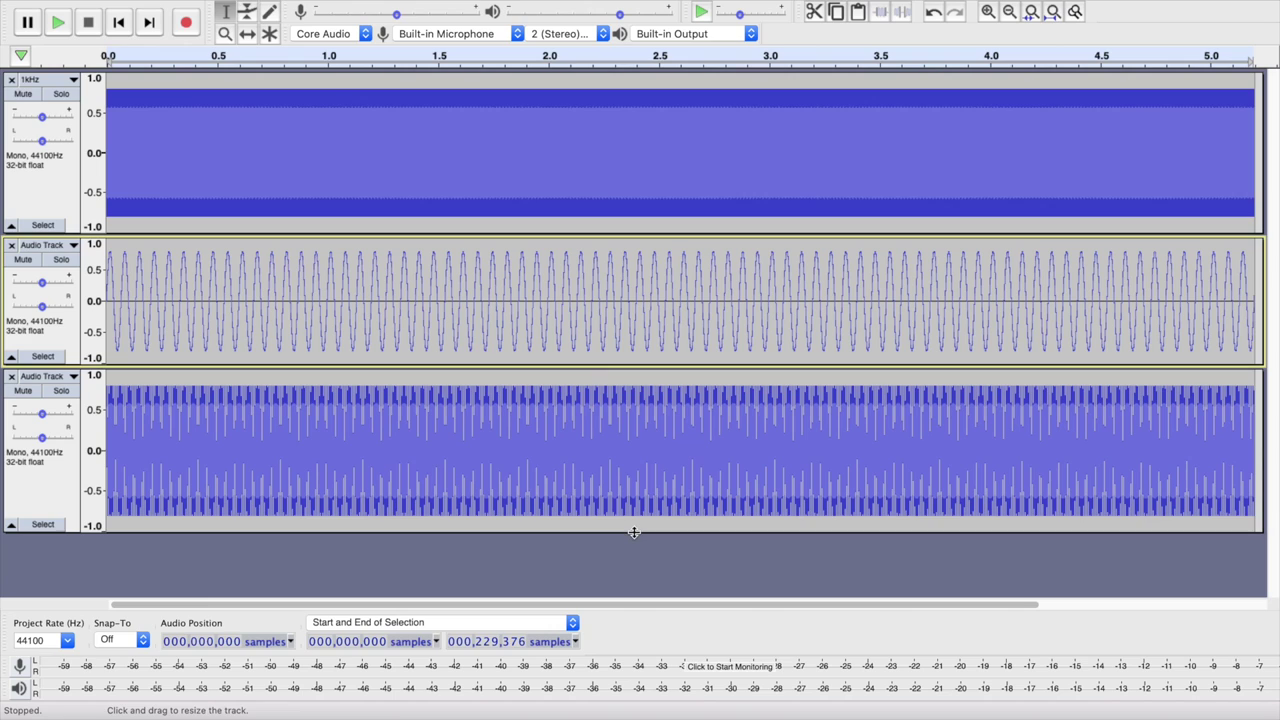
# - Save the project as TestFile.aup on the Desktop
pyautogui.moveTo(100, 3)
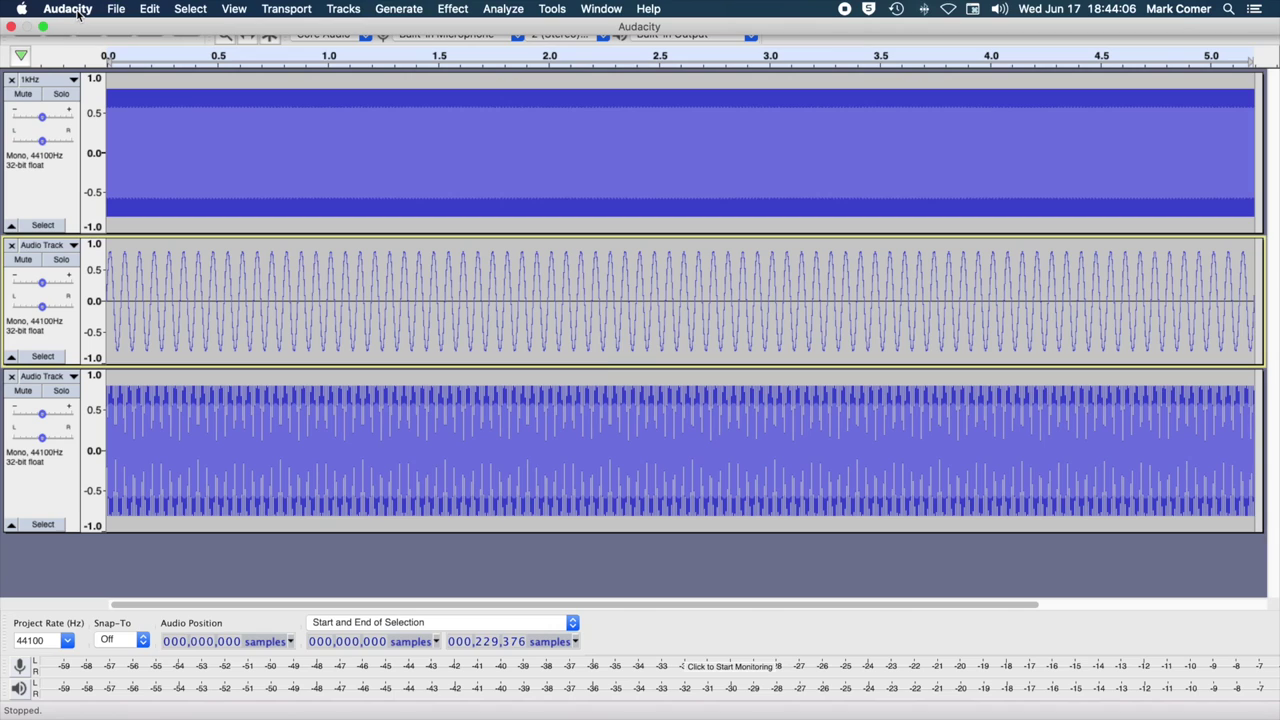
pyautogui.click(116, 10)
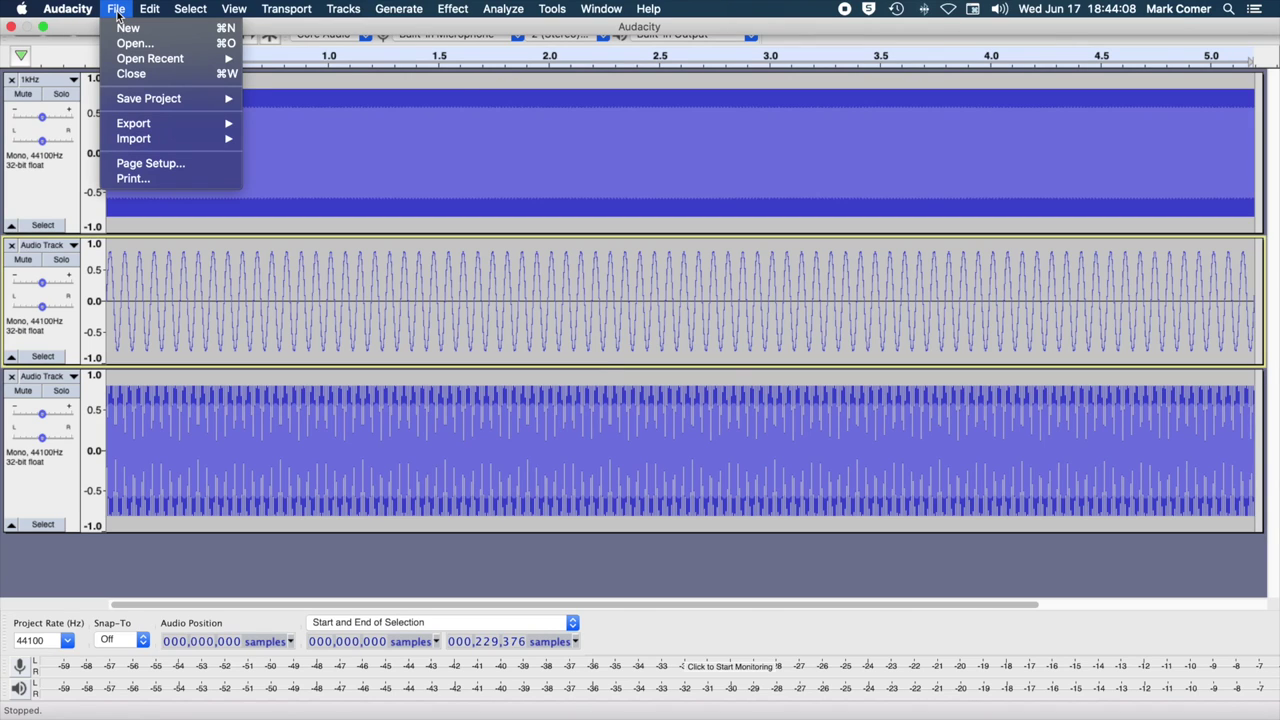
pyautogui.moveTo(180, 98)
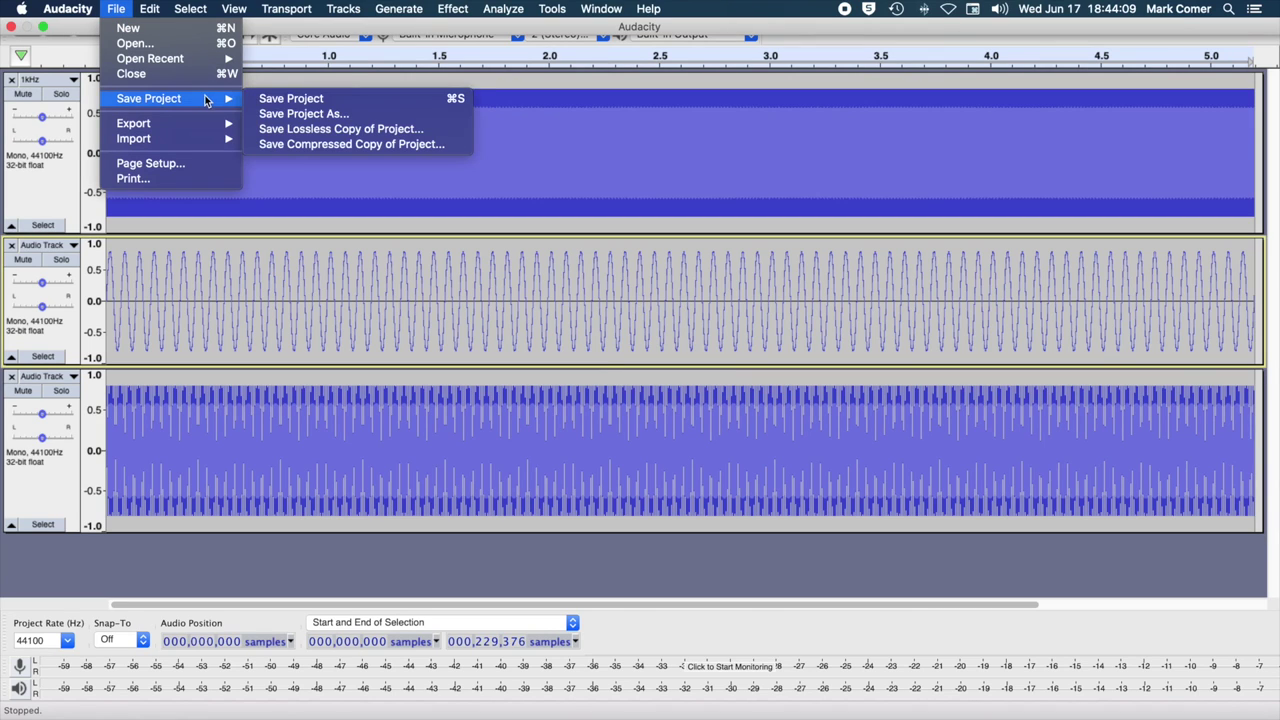
pyautogui.click(337, 101)
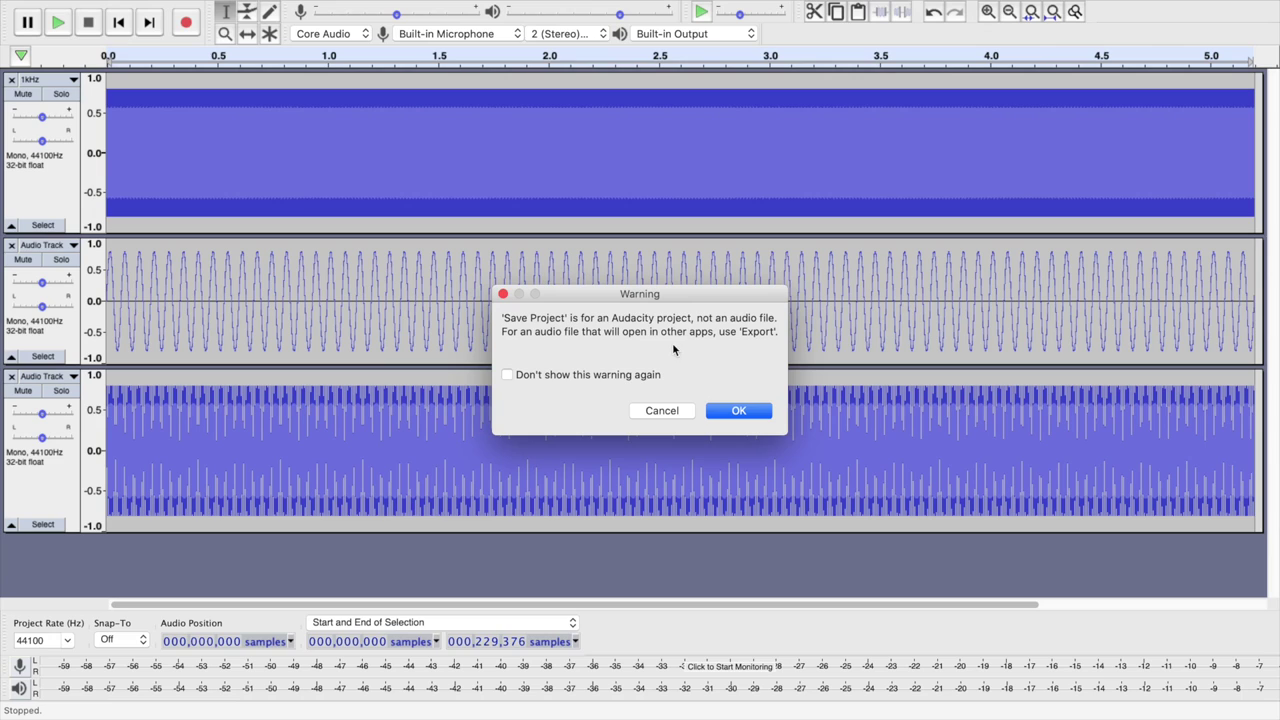
pyautogui.click(738, 411)
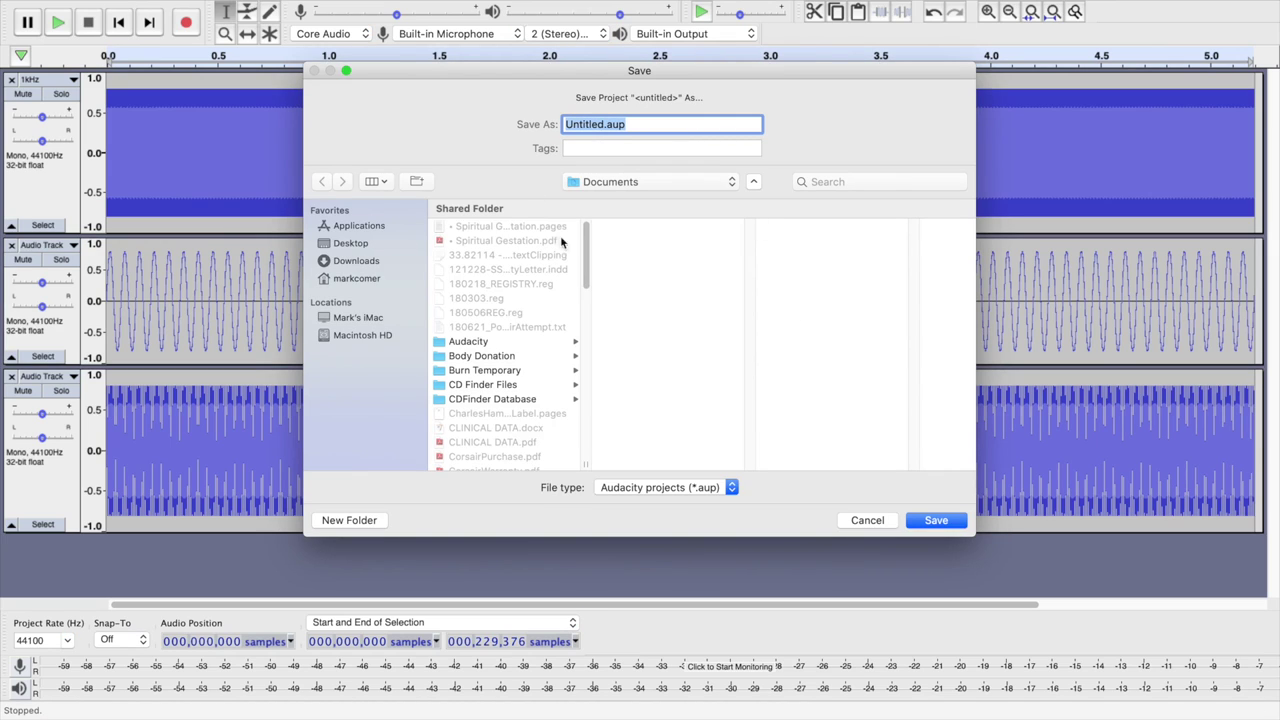
pyautogui.click(605, 124)
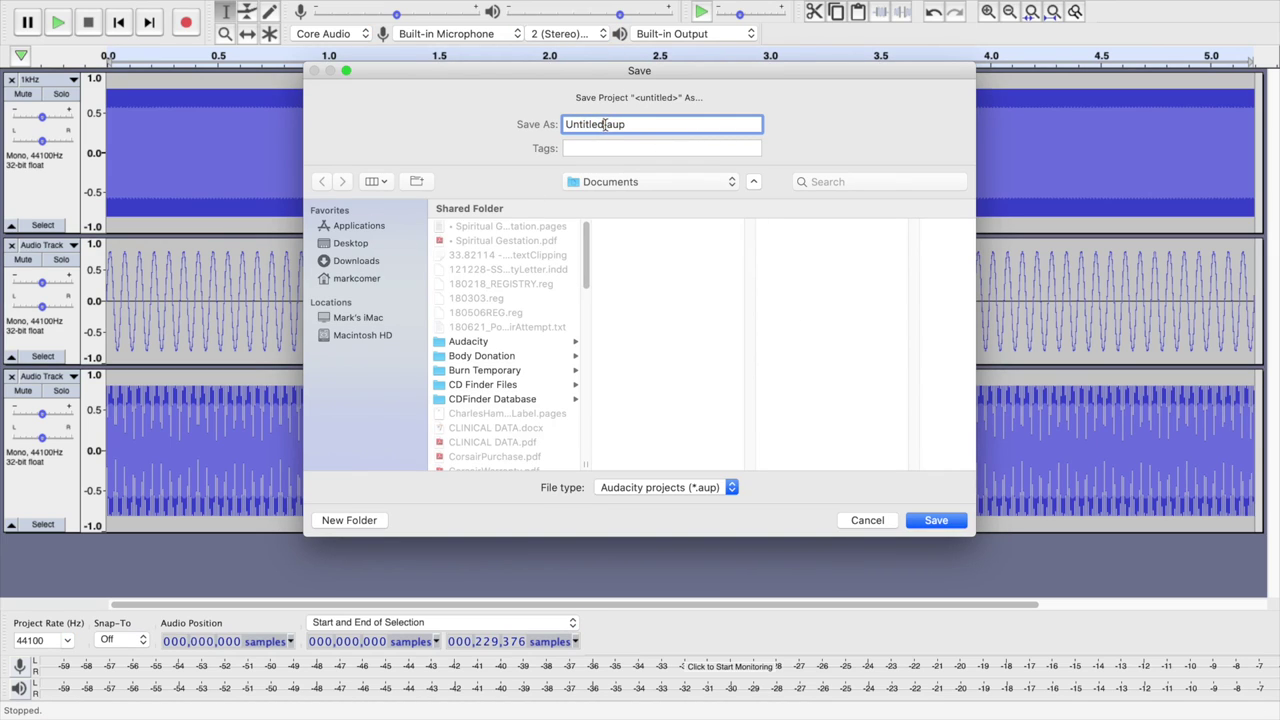
pyautogui.doubleClick(605, 124)
pyautogui.write('TestF')
pyautogui.press('BackSpace')
pyautogui.write('File')
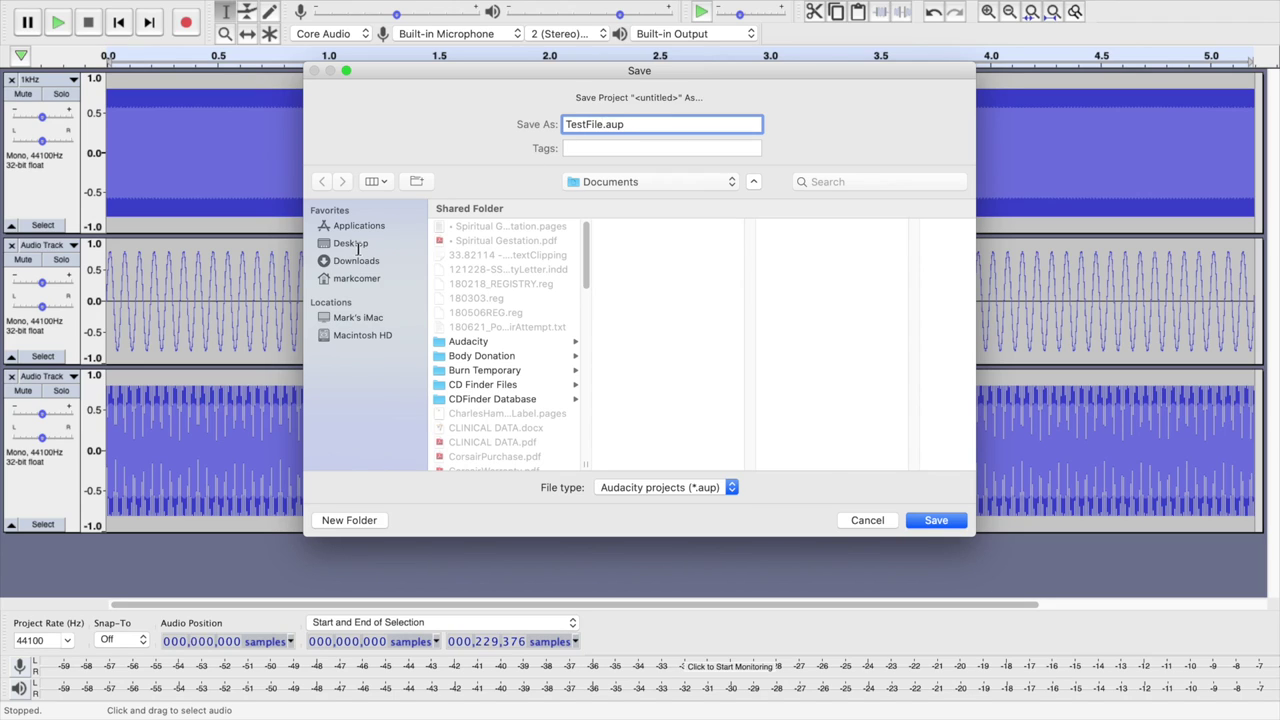
pyautogui.click(340, 243)
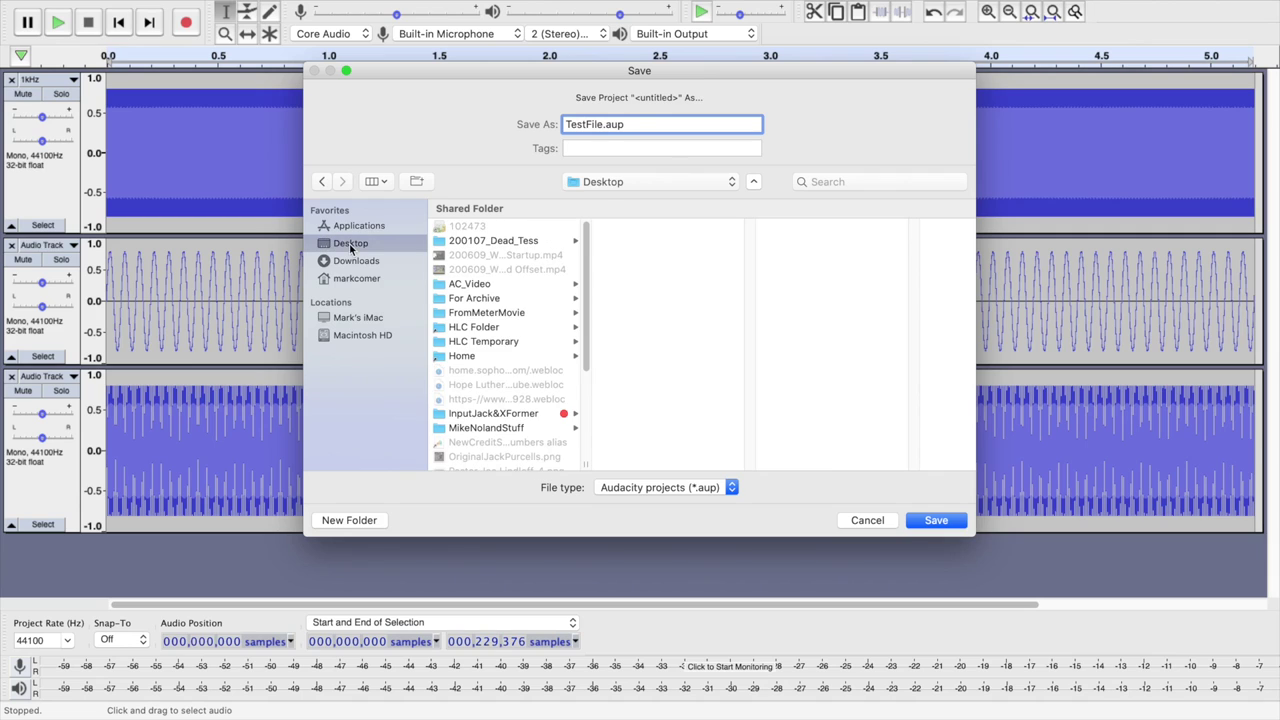
pyautogui.click(936, 521)
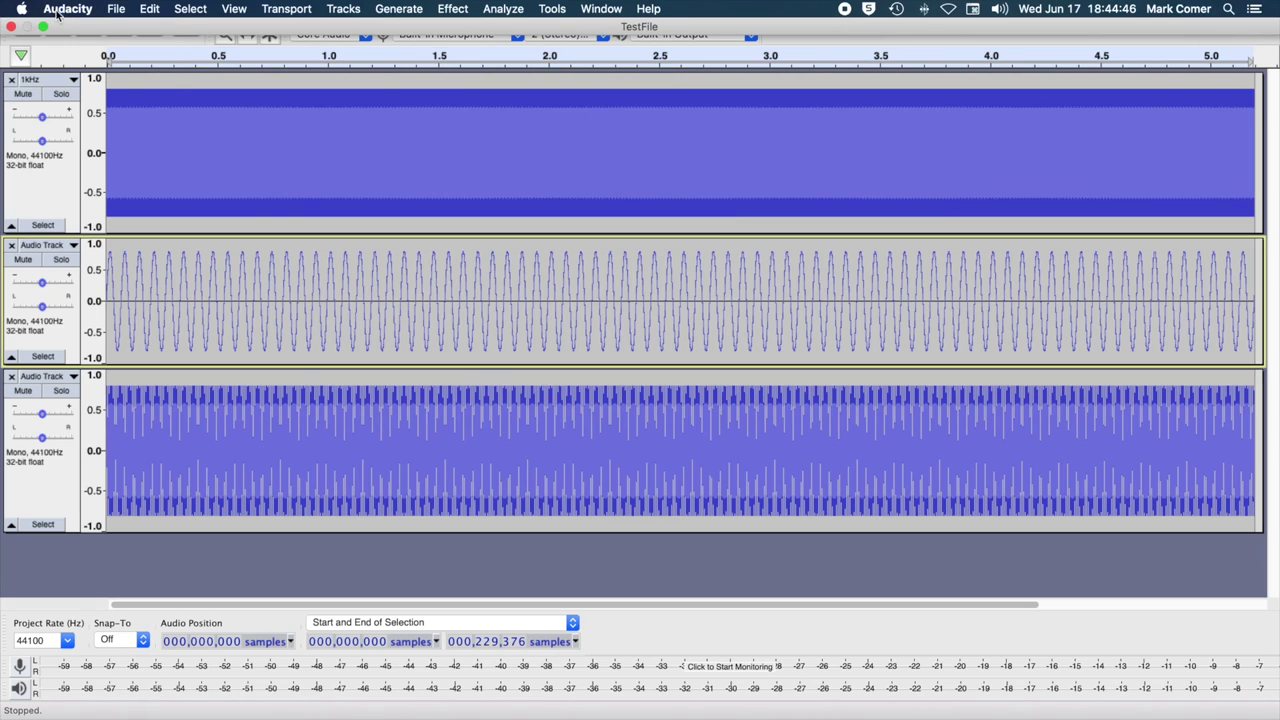
# - Hide Audacity to reveal the desktop and move the TestFile_data folder and TestFile.aup together to the open area near its center
pyautogui.click(56, 10)
pyautogui.click(105, 162)
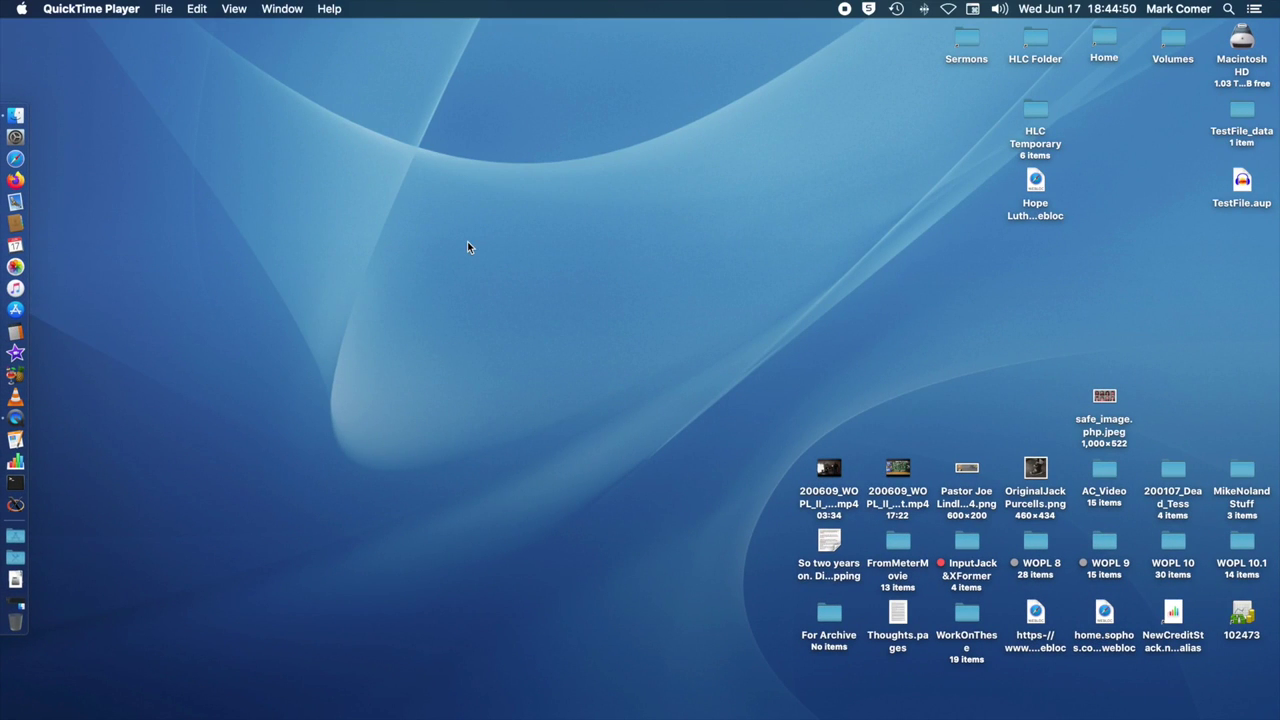
pyautogui.click(1160, 274)
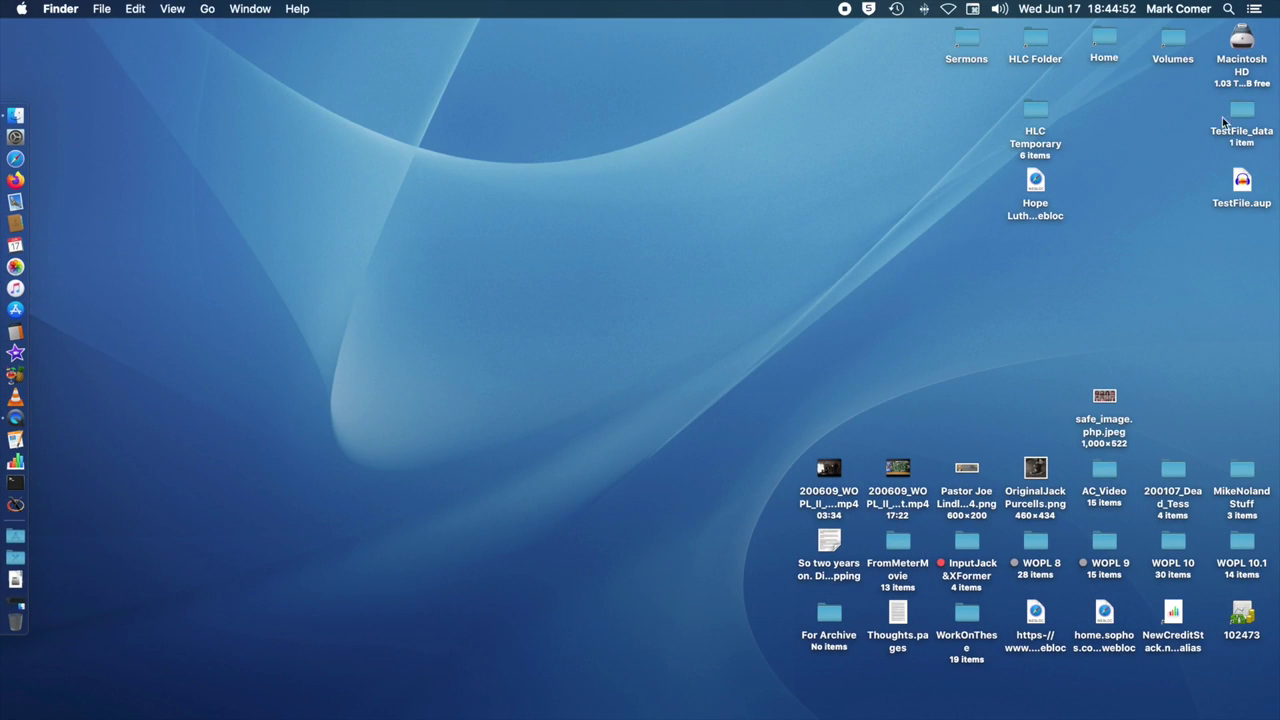
pyautogui.moveTo(1197, 97); pyautogui.dragTo(676, 265)
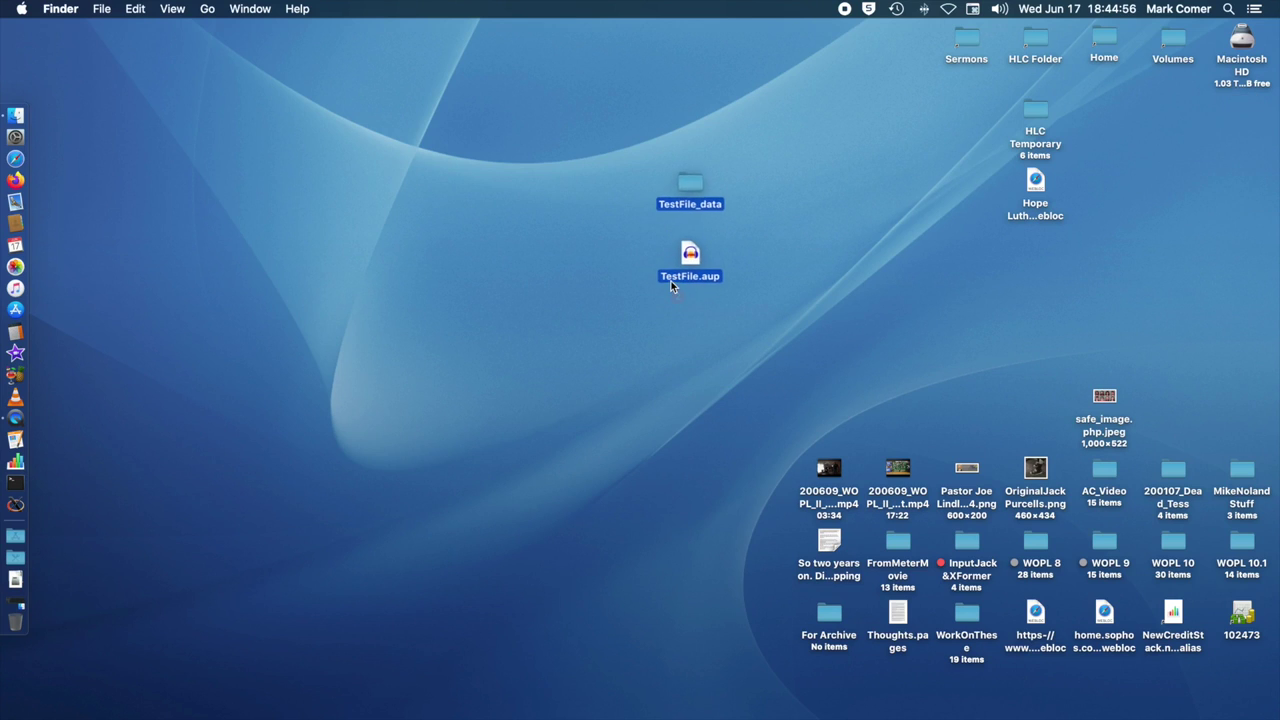
pyautogui.click(766, 258)
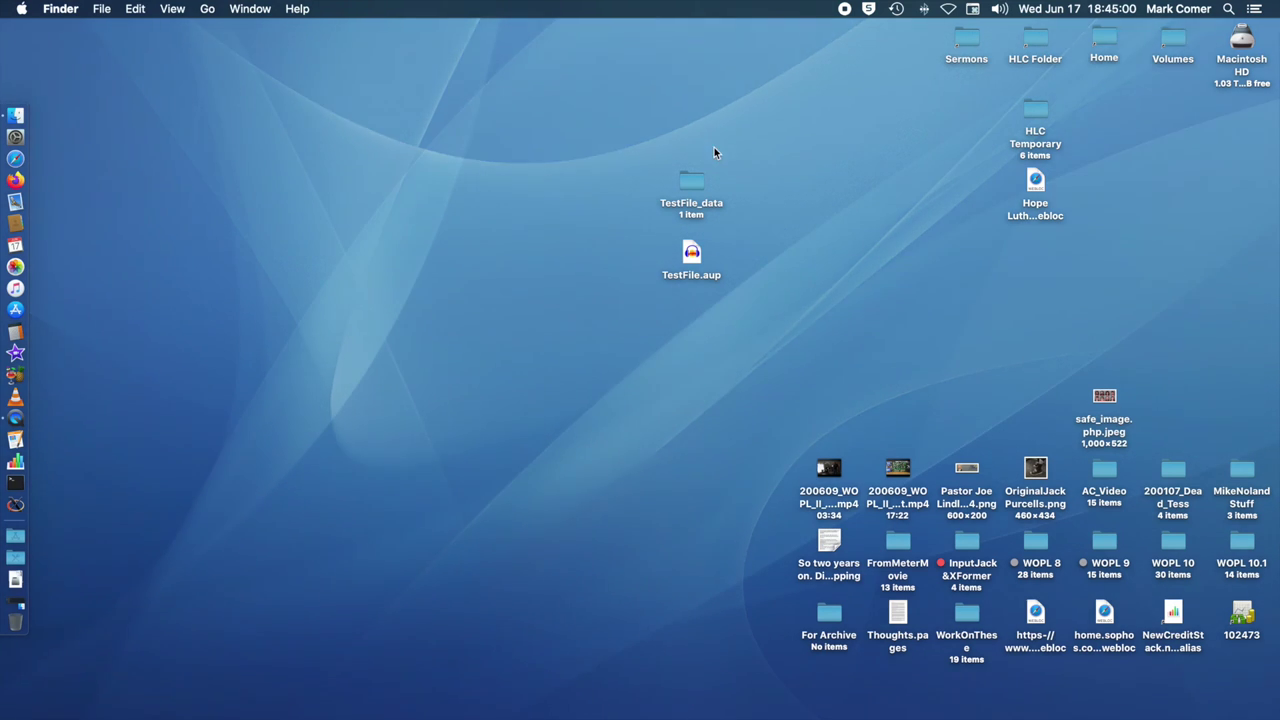
# - Point out the TestFile_data folder and TestFile.aup individually and as a pair, and clear the selection
pyautogui.click(690, 183)
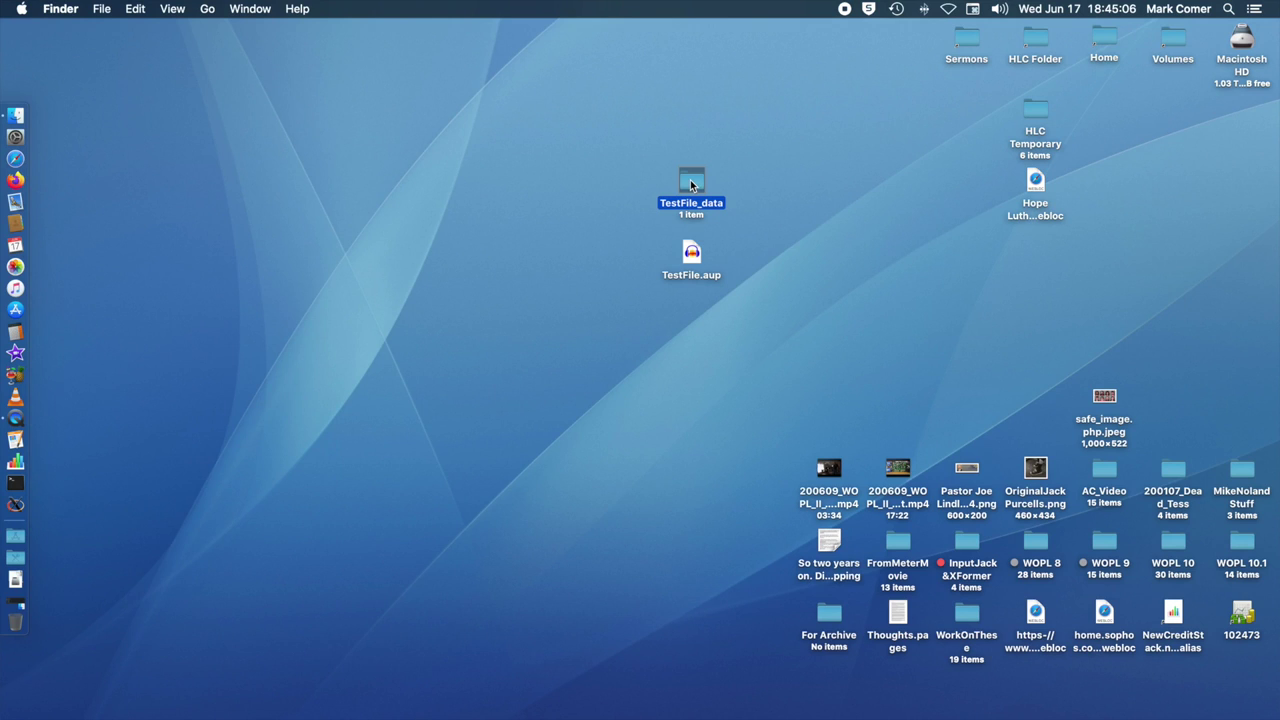
pyautogui.click(698, 253)
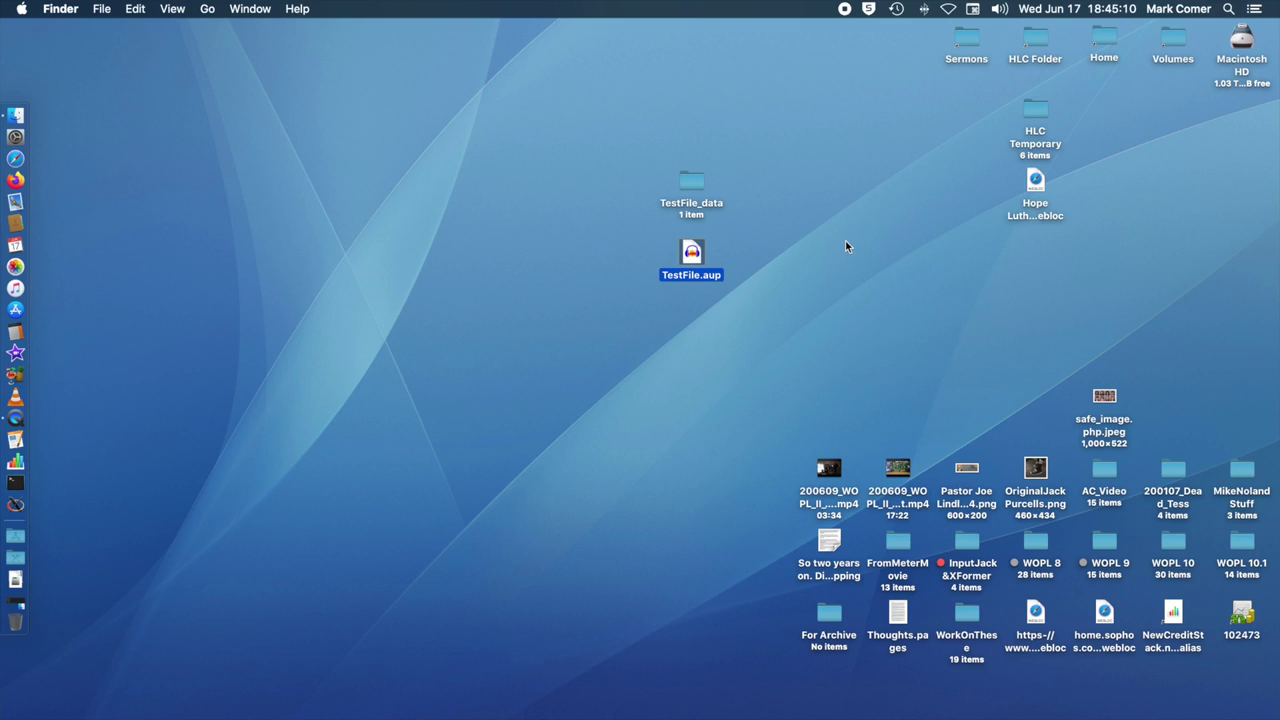
pyautogui.moveTo(612, 102); pyautogui.dragTo(764, 381)
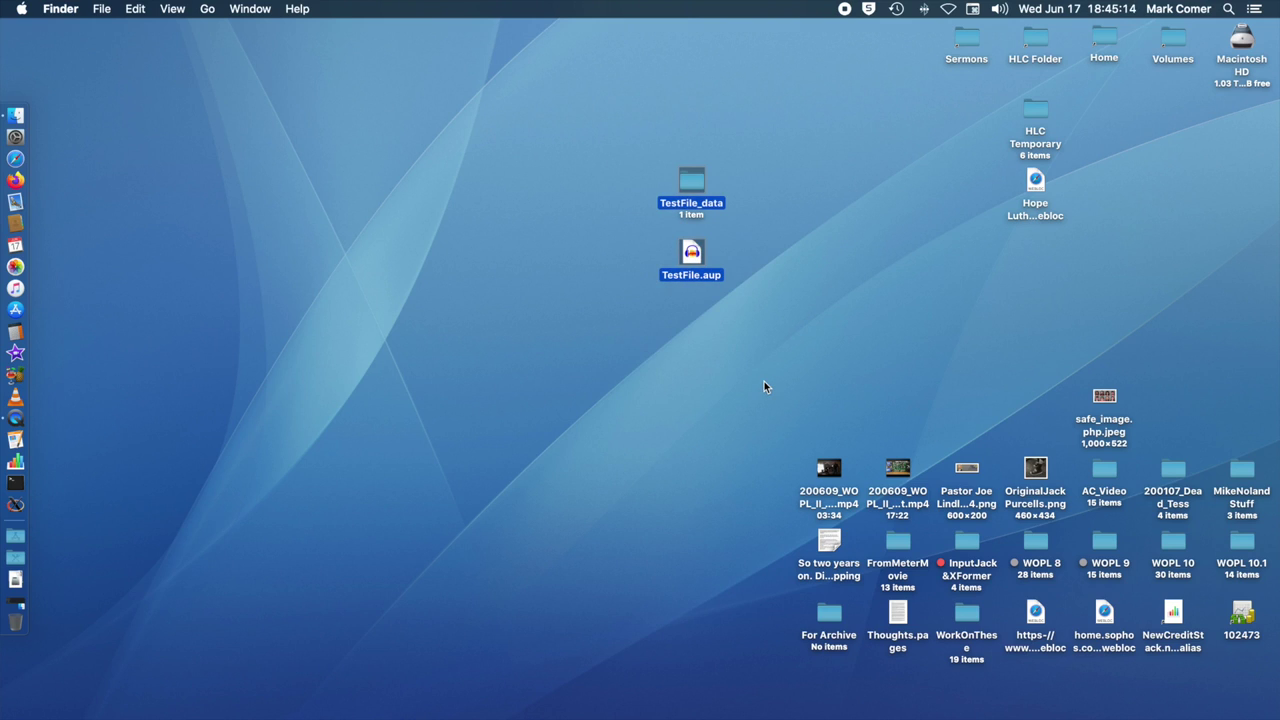
pyautogui.click(926, 290)
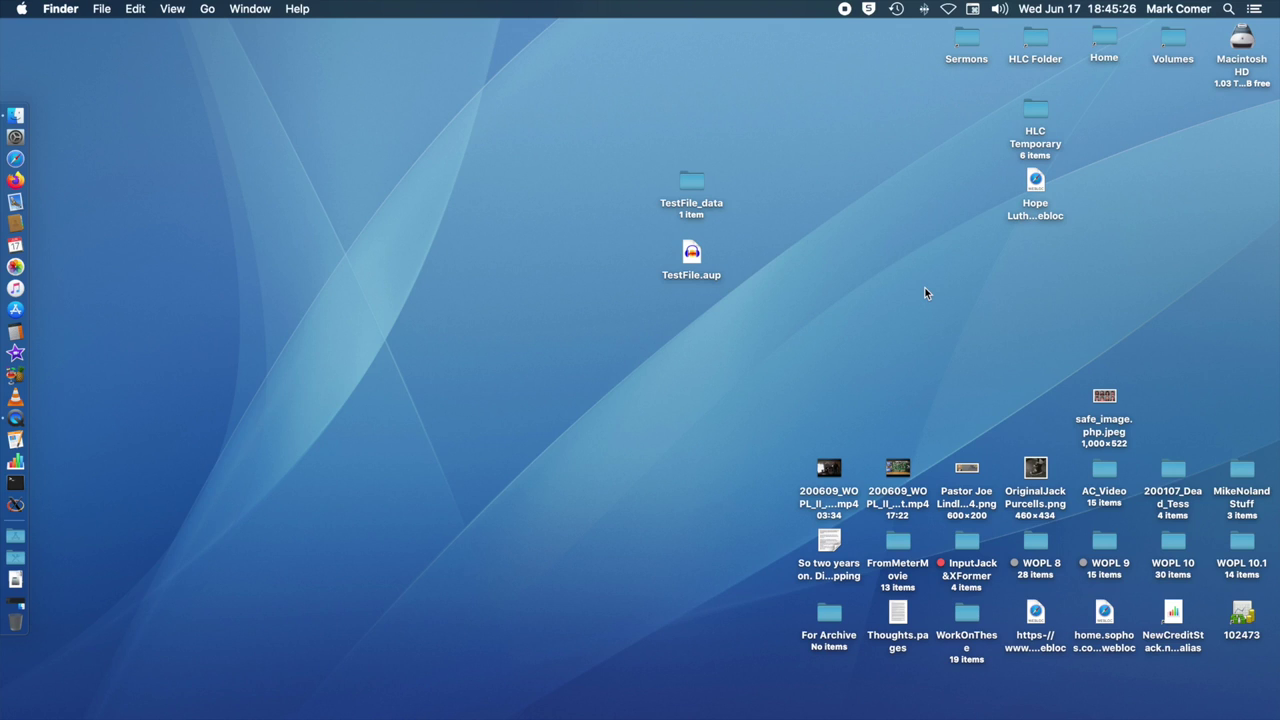